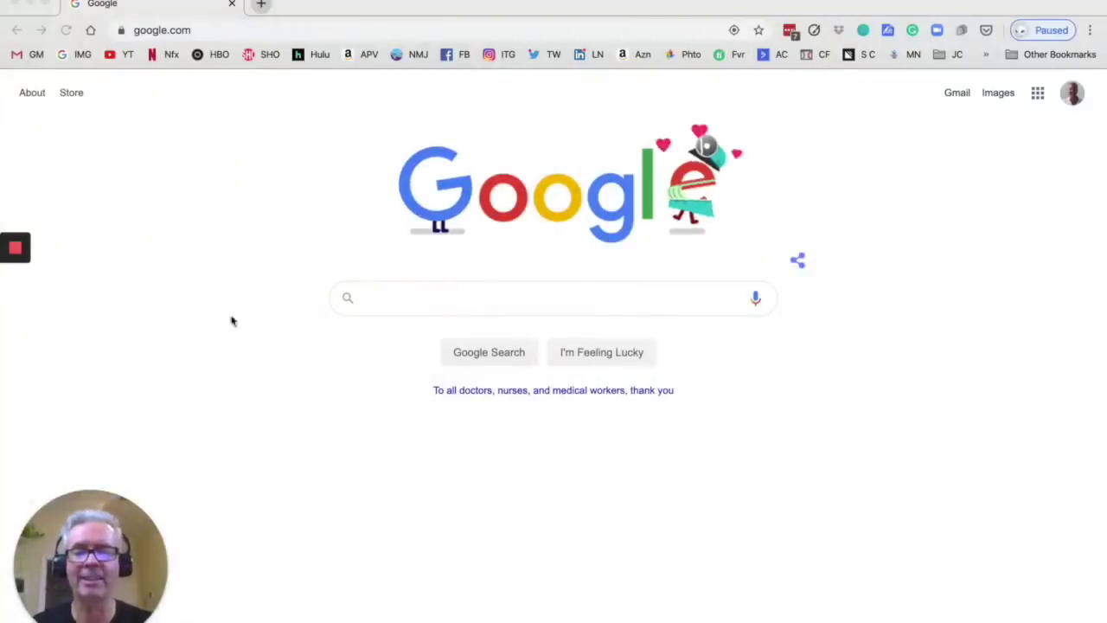
# Search Google for "eidl grant application"
pyautogui.click(383, 304)
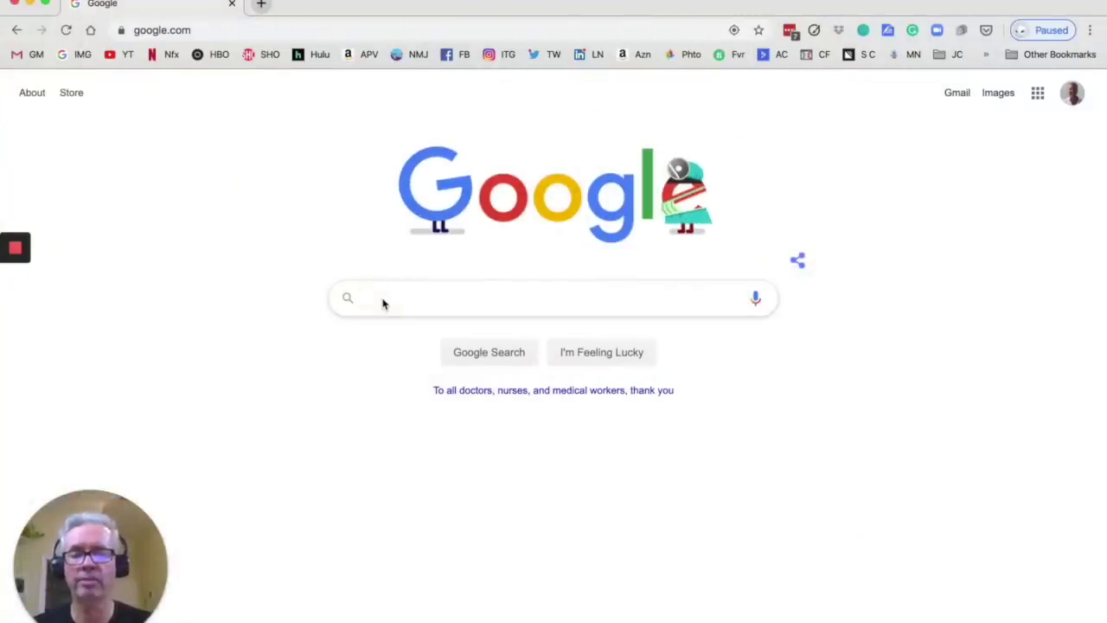
pyautogui.write('ei')
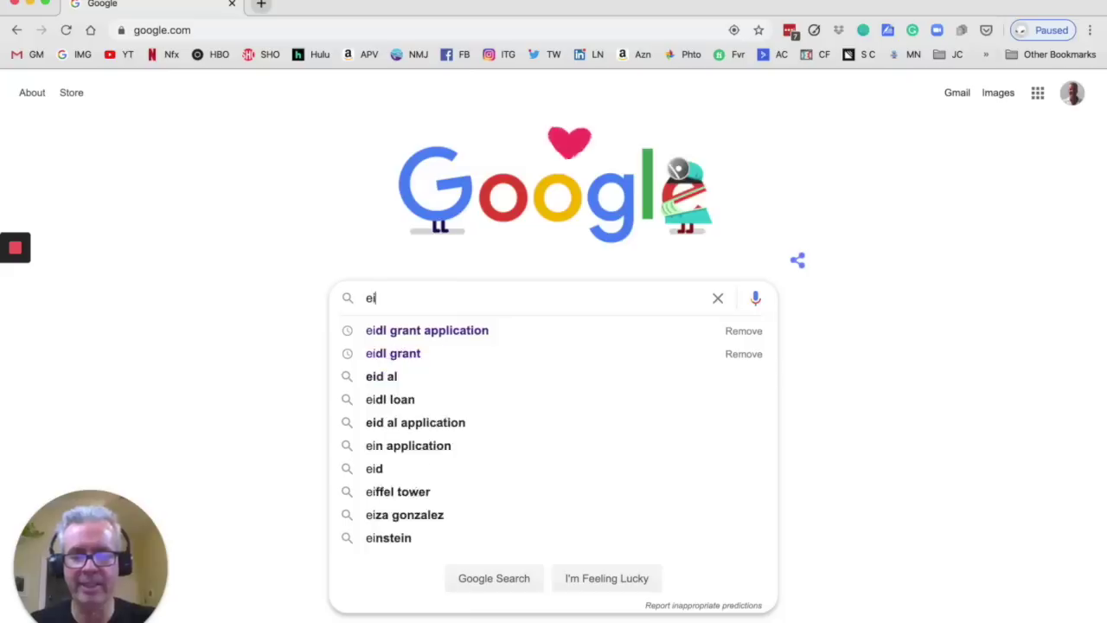
pyautogui.write('dl grant application')
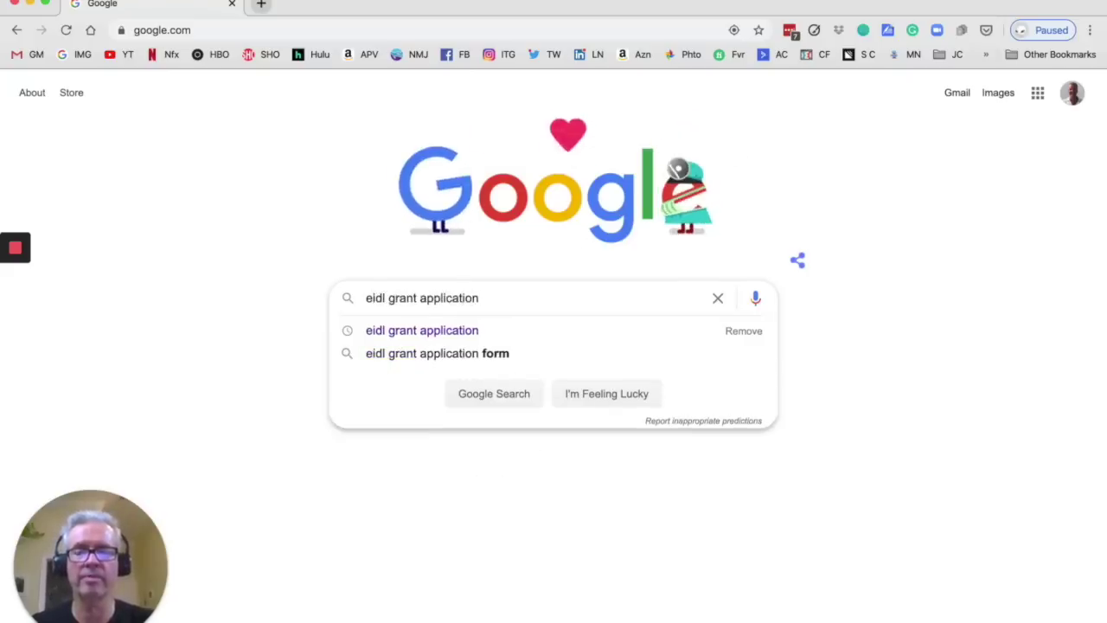
pyautogui.click(449, 333)
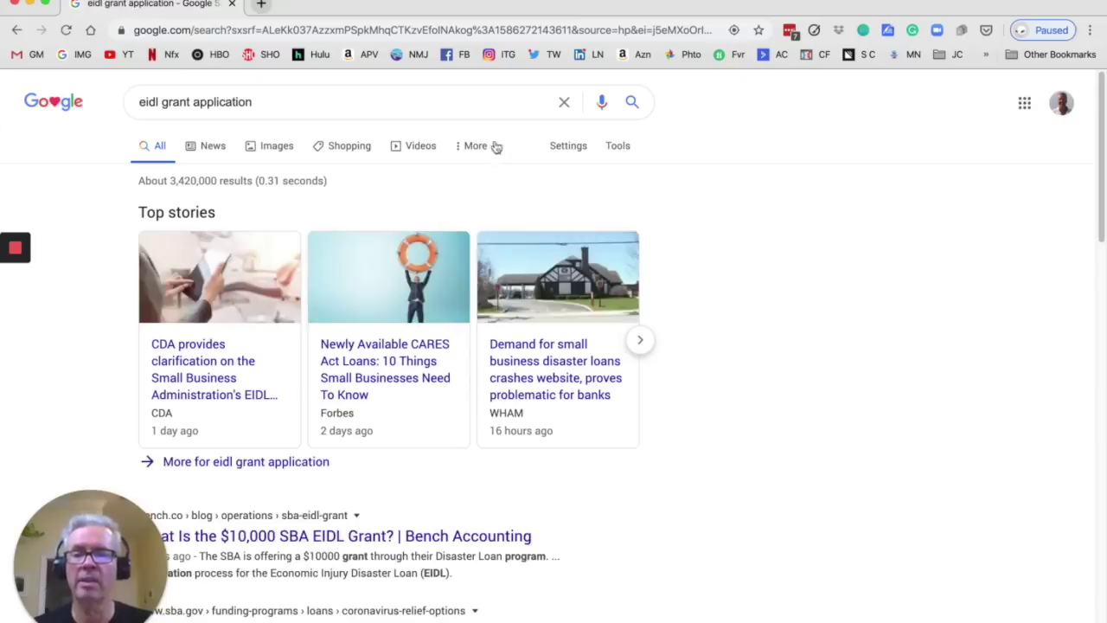
# Open the sba.gov search result "Economic Injury Disaster Loan Emergency Advance"
pyautogui.scroll(-2, 482, 164)
pyautogui.scroll(-6, 482, 164)
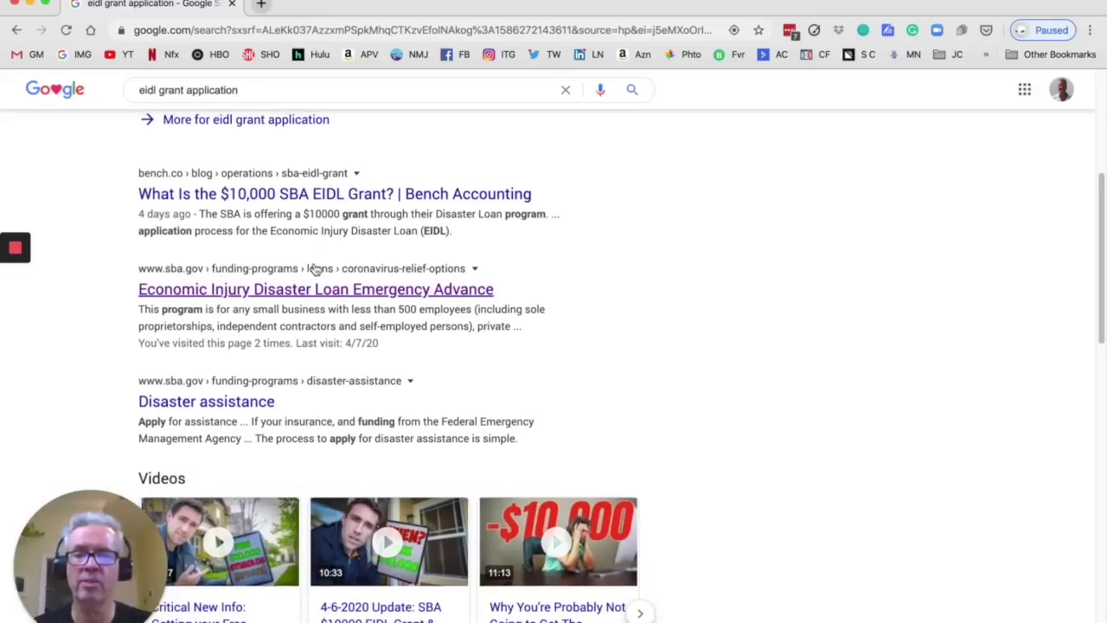
pyautogui.click(354, 291)
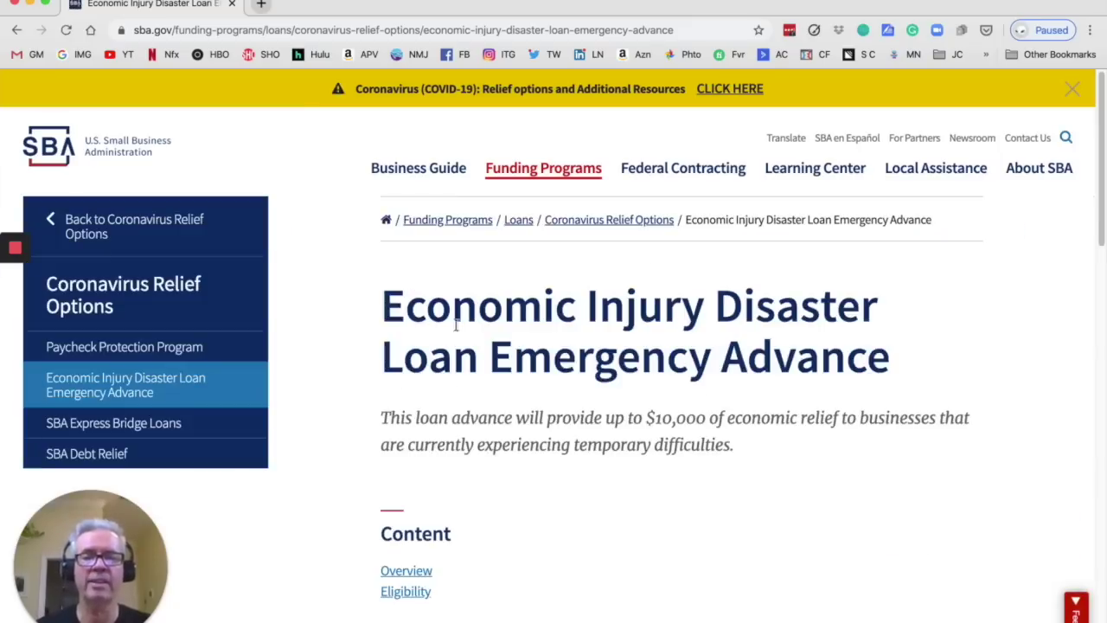
# Open the COVID-19 Economic Injury Disaster Loan application linked at the end of the Eligibility section
pyautogui.scroll(-5, 493, 333)
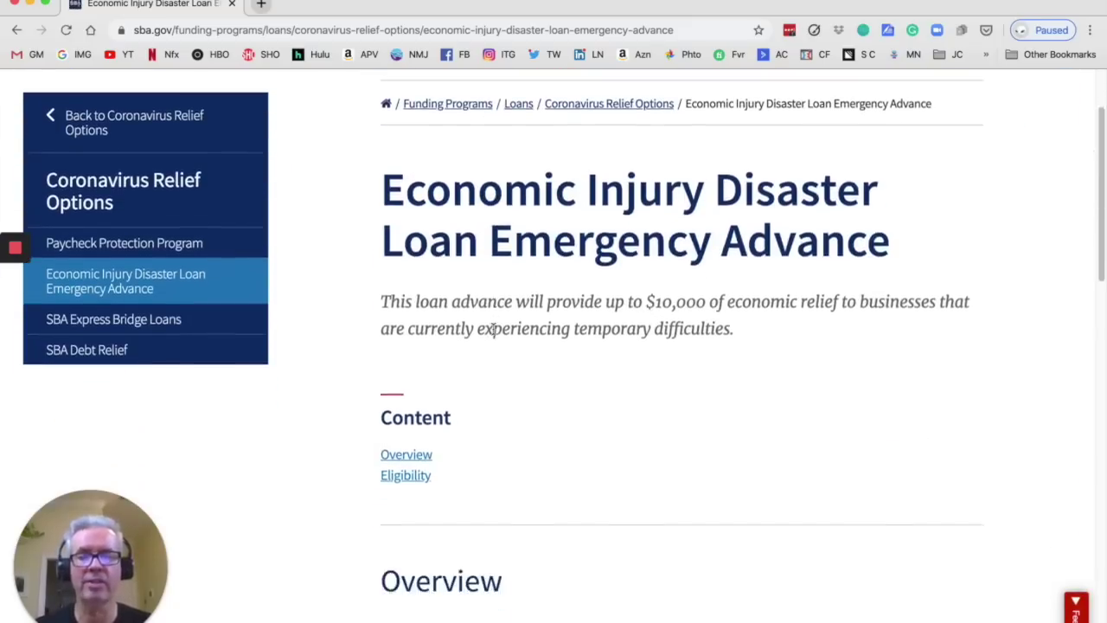
pyautogui.scroll(-15, 494, 339)
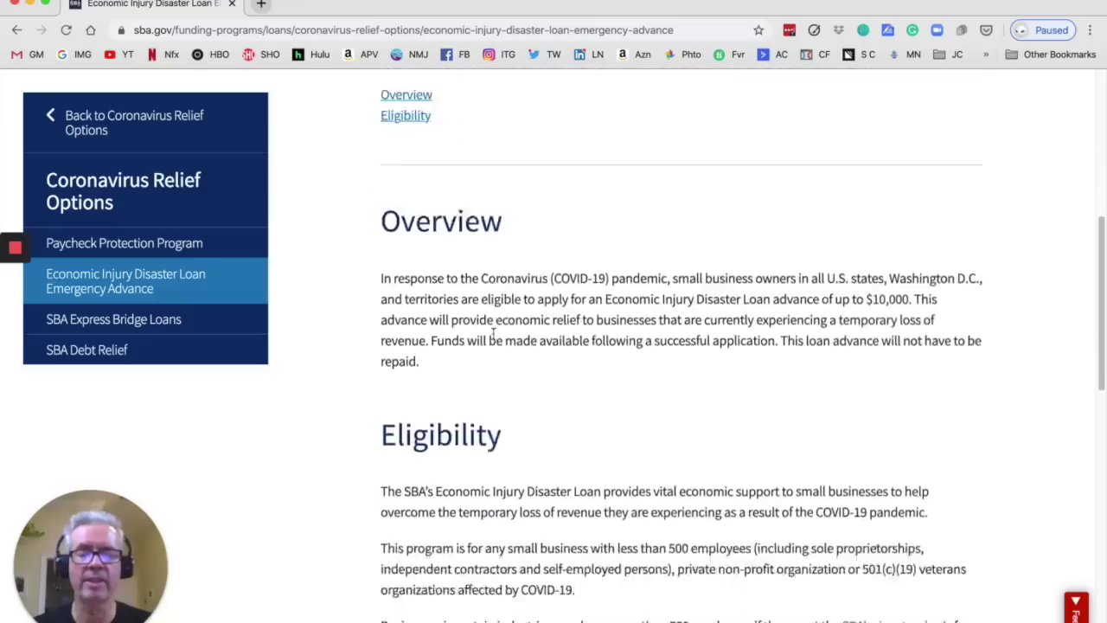
pyautogui.scroll(-1, 493, 333)
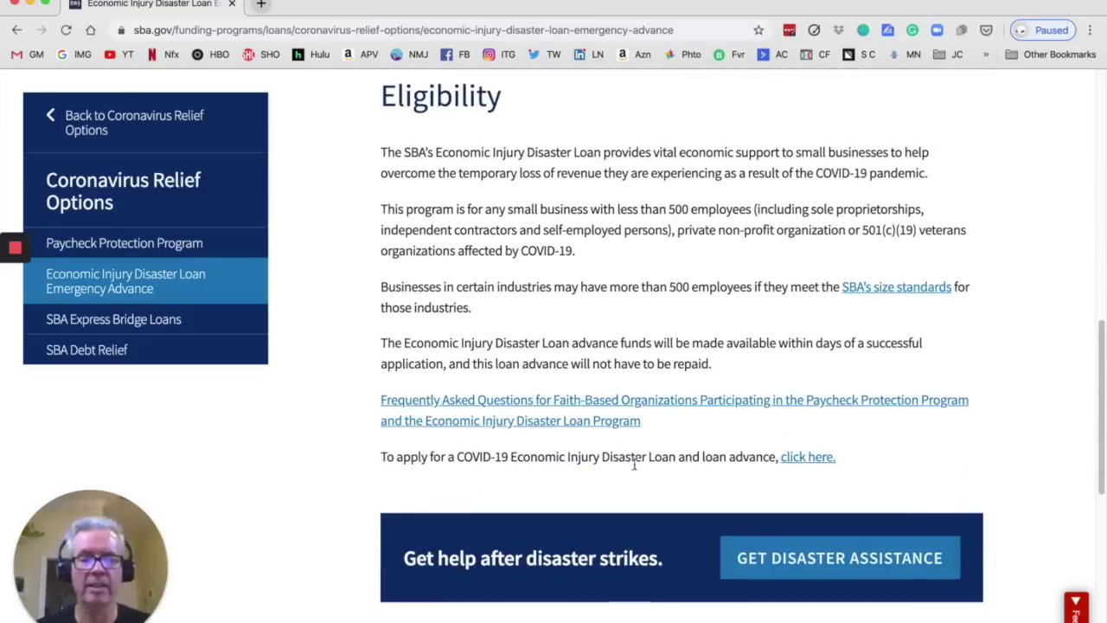
pyautogui.click(811, 457)
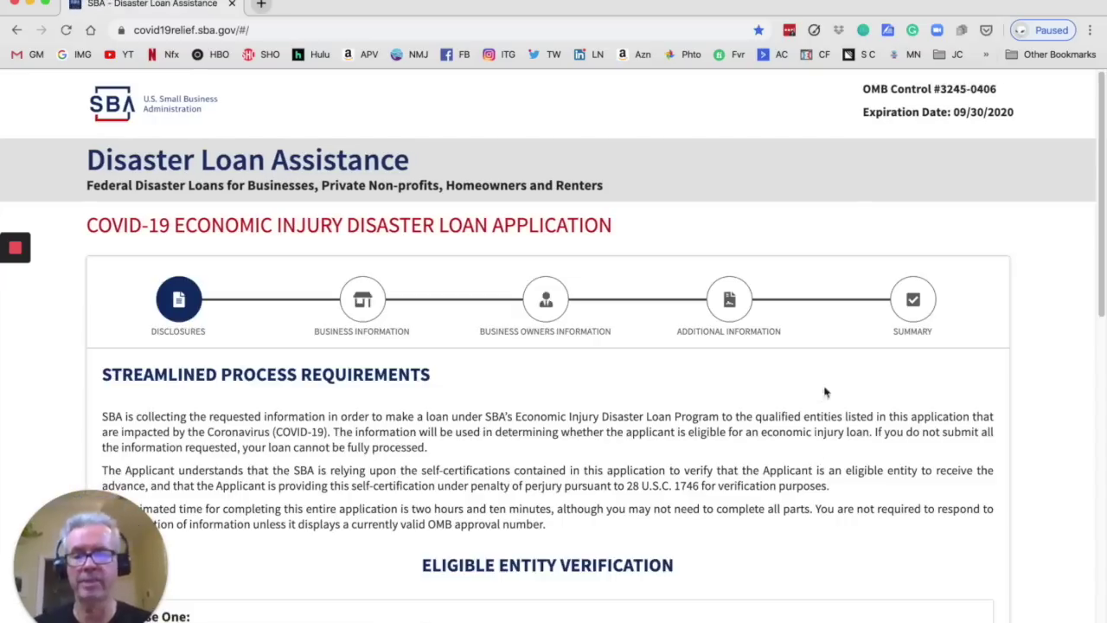
# Choose "Applicant is a business with not more than 500 employees" under Eligible Entity Verification
pyautogui.scroll(-5, 817, 402)
pyautogui.scroll(-1, 815, 404)
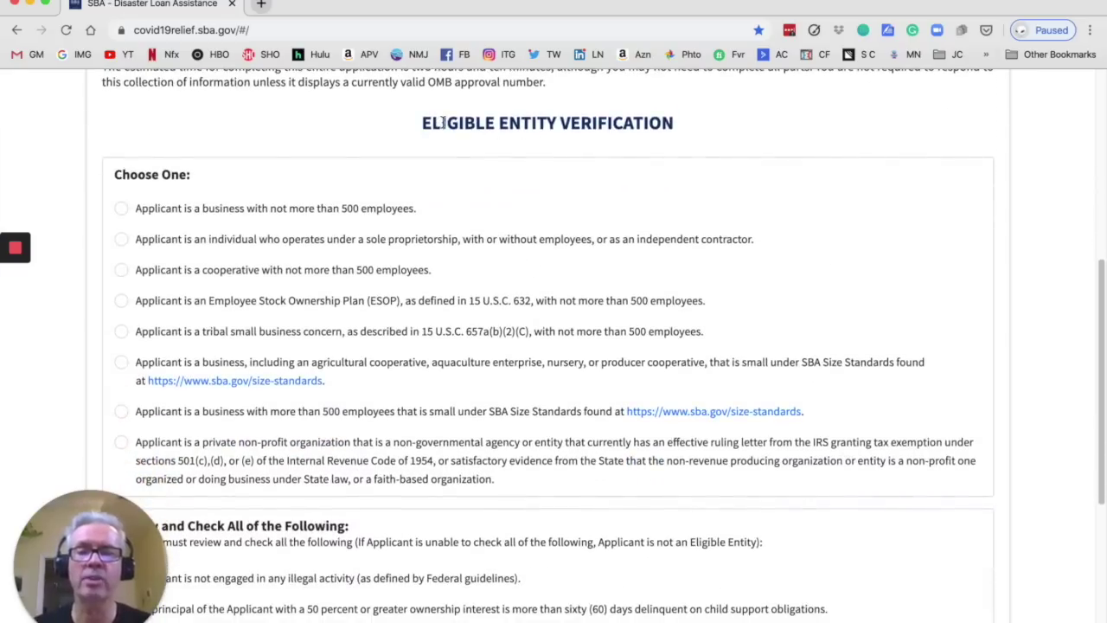
pyautogui.scroll(-1, 350, 156)
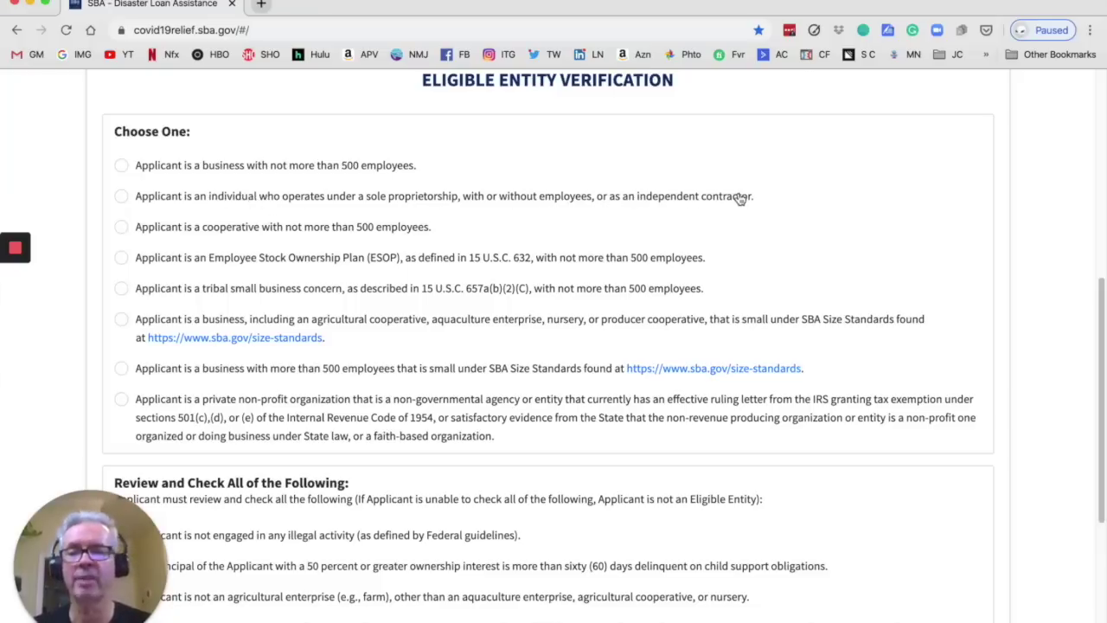
pyautogui.click(121, 167)
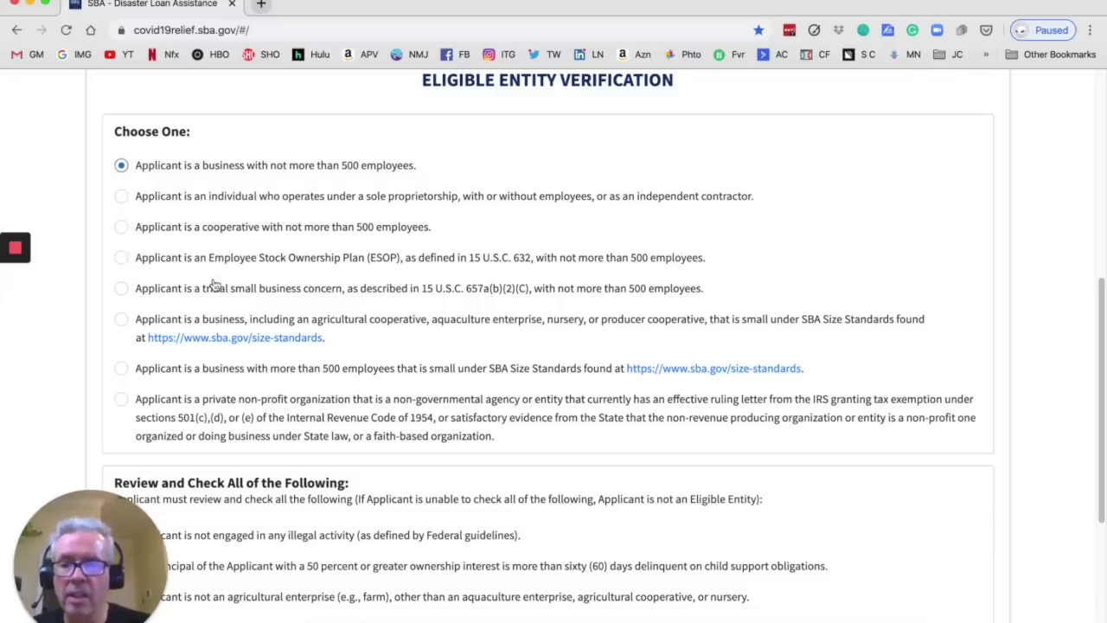
# Accept all seven statements under "Review and Check All of the Following" and continue to the Business Information page
pyautogui.scroll(-2, 225, 296)
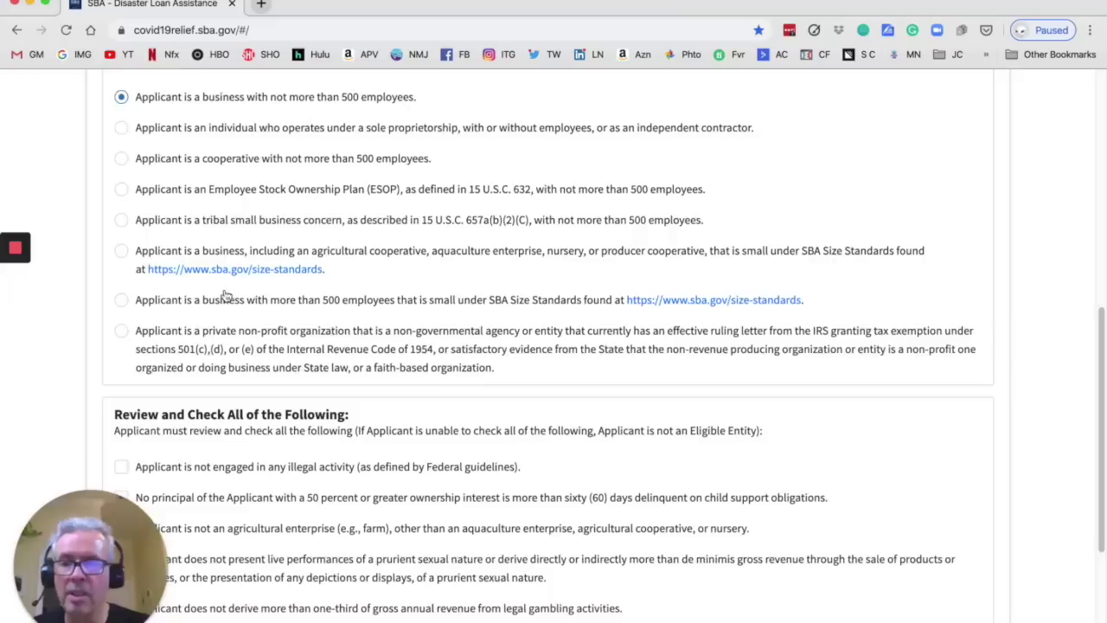
pyautogui.scroll(2, 225, 296)
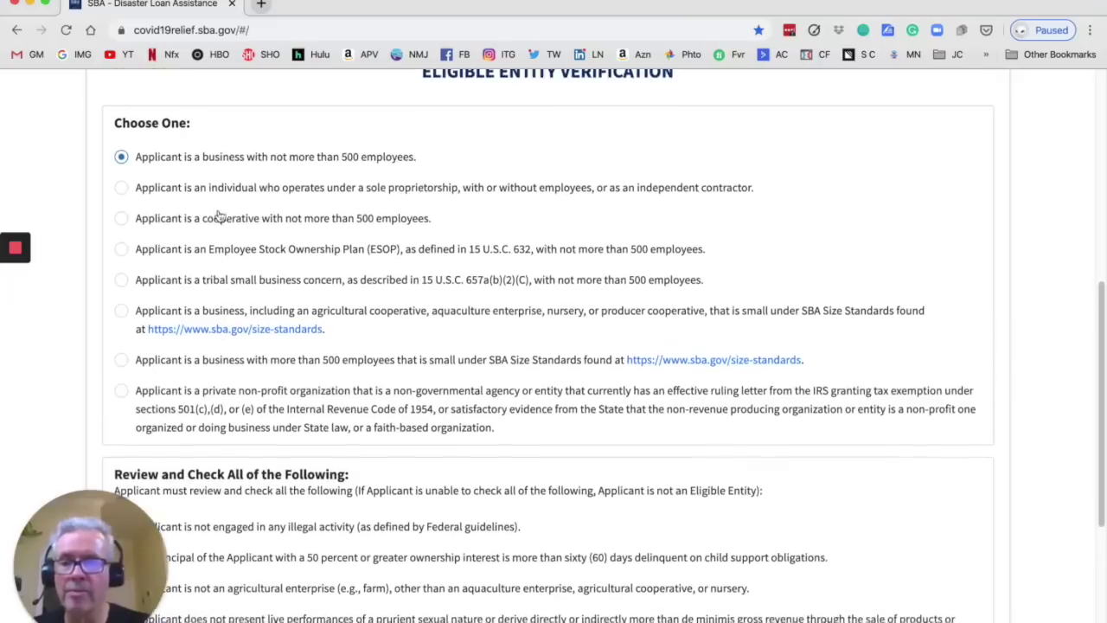
pyautogui.scroll(-5, 218, 216)
pyautogui.scroll(-1, 219, 215)
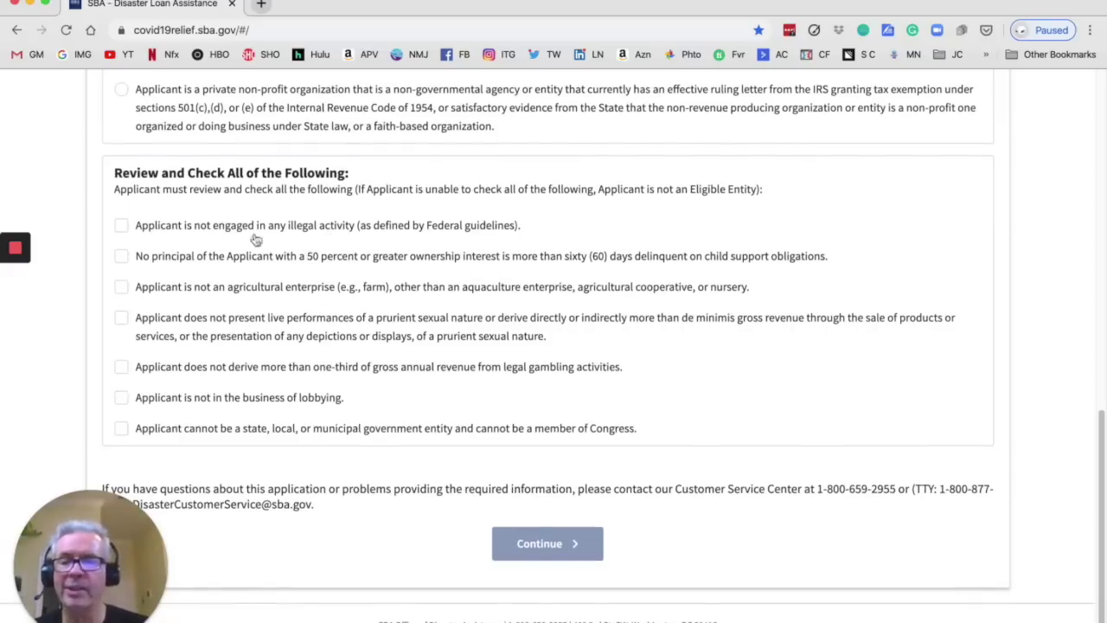
pyautogui.click(122, 225)
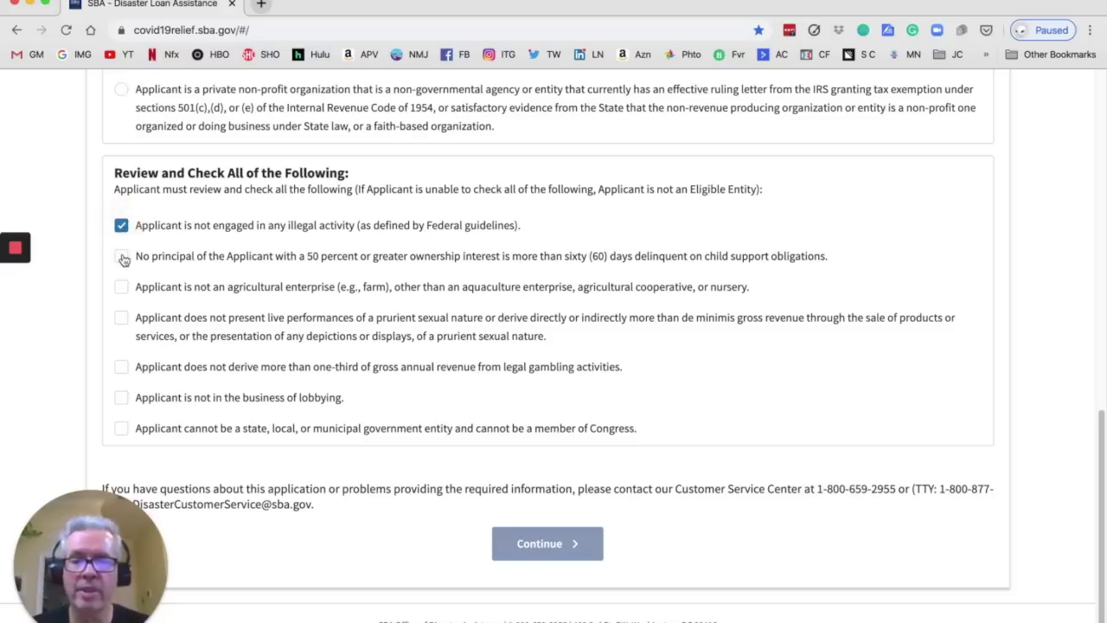
pyautogui.click(122, 256)
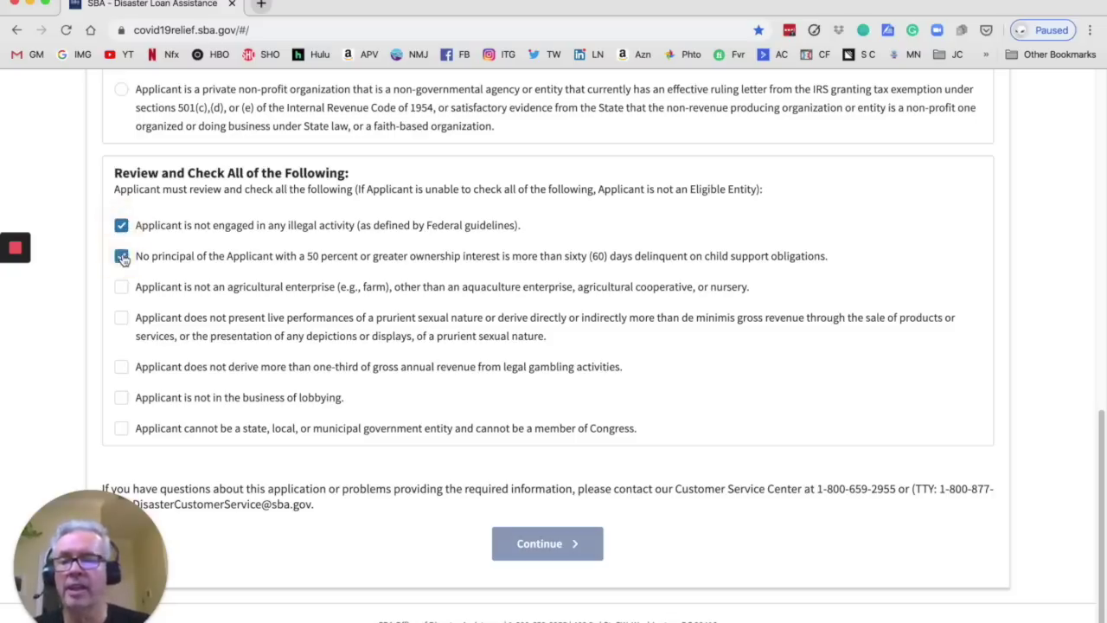
pyautogui.click(123, 289)
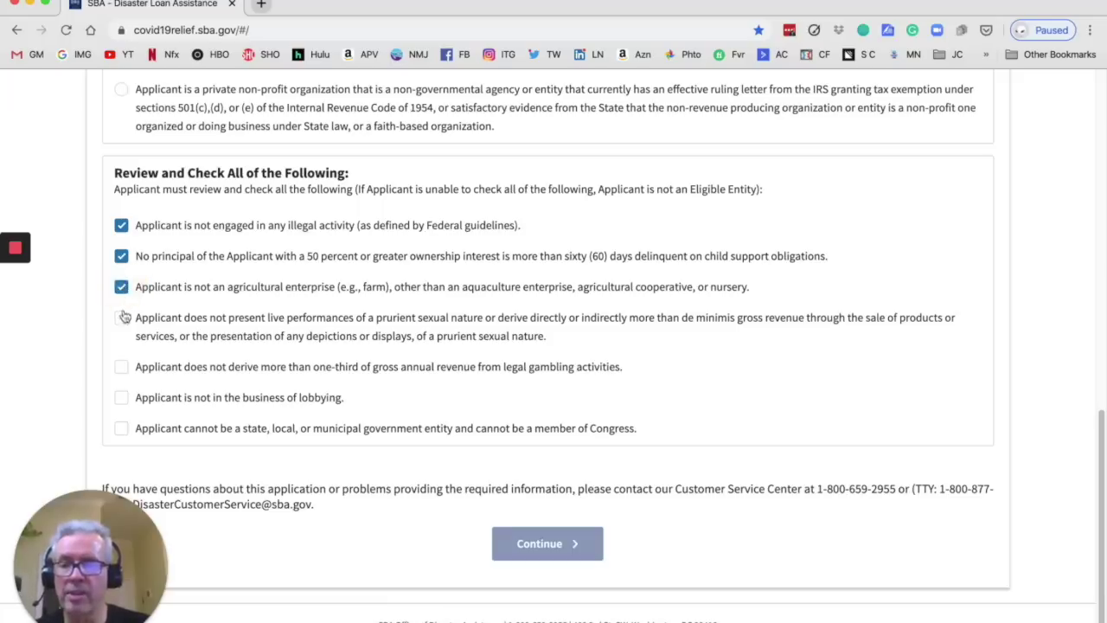
pyautogui.click(123, 319)
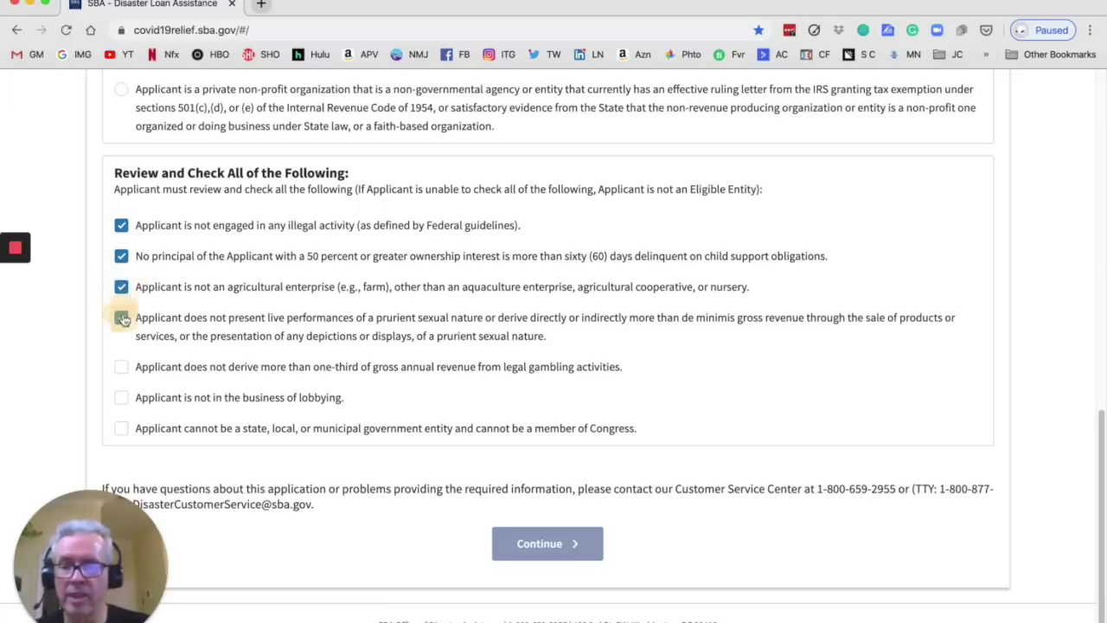
pyautogui.click(121, 368)
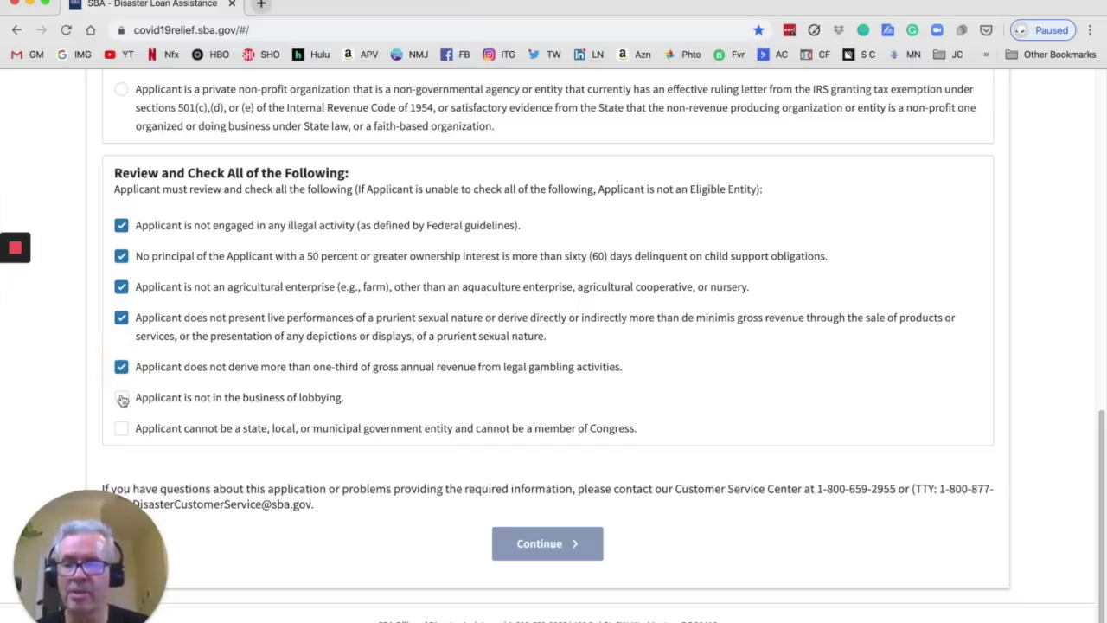
pyautogui.click(121, 398)
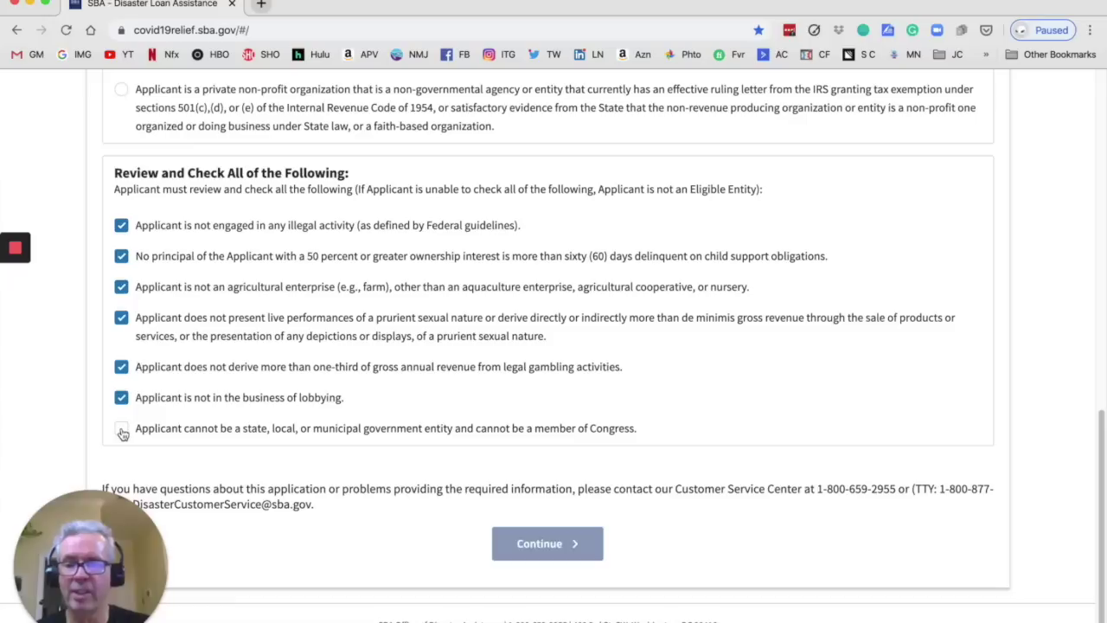
pyautogui.click(121, 429)
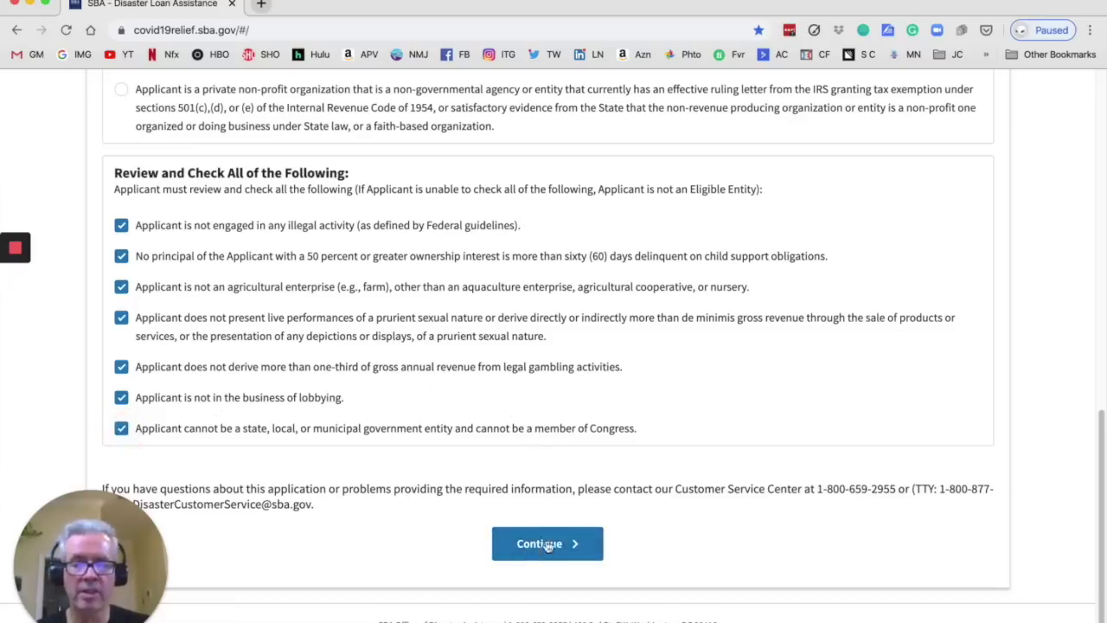
pyautogui.click(547, 544)
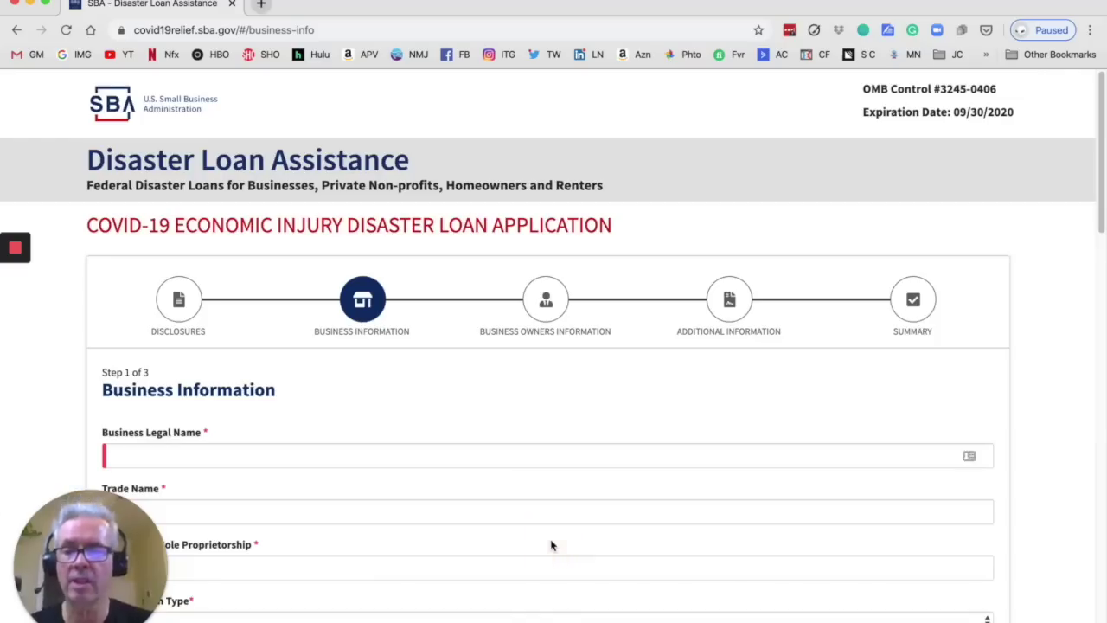
# Fill in the business legal name and trade name as Empower Quest Services LLC
pyautogui.scroll(-5, 551, 545)
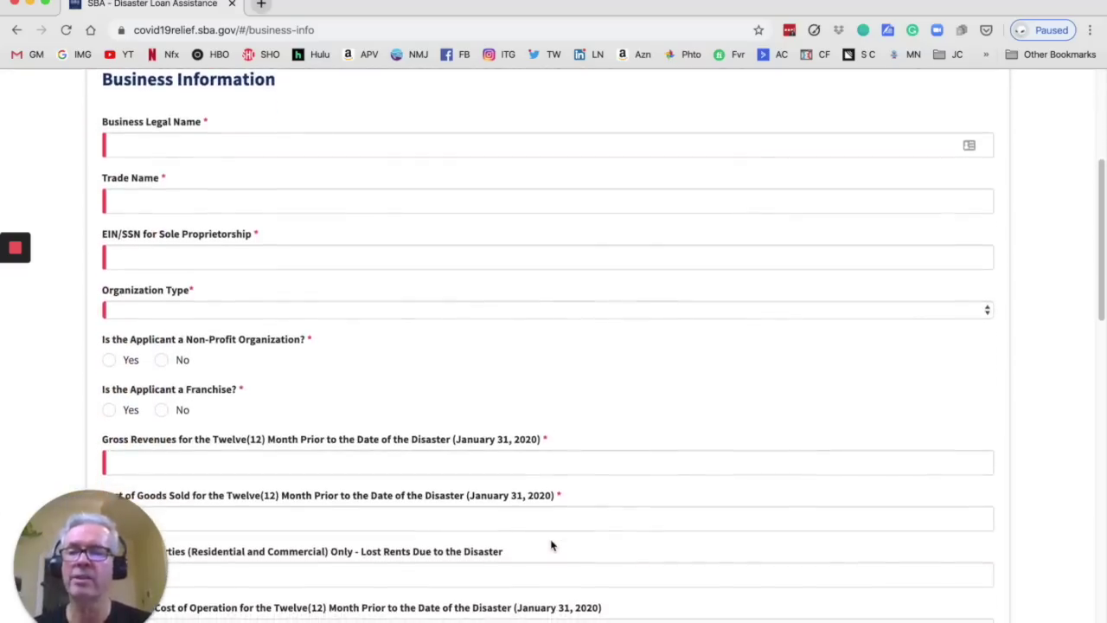
pyautogui.click(148, 146)
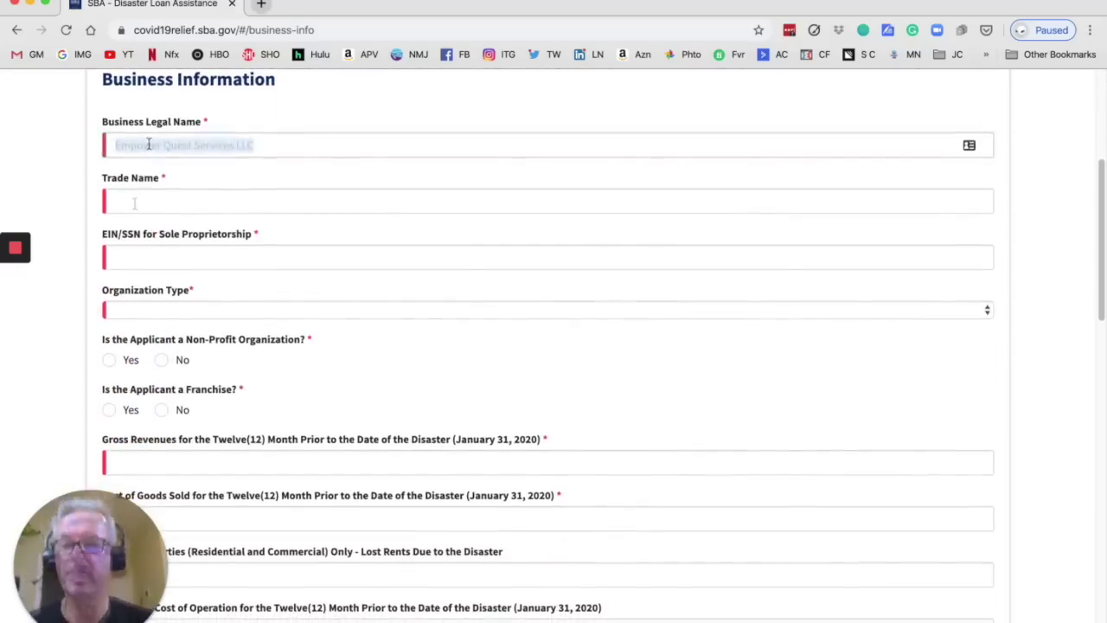
pyautogui.click(134, 203)
pyautogui.click(154, 258)
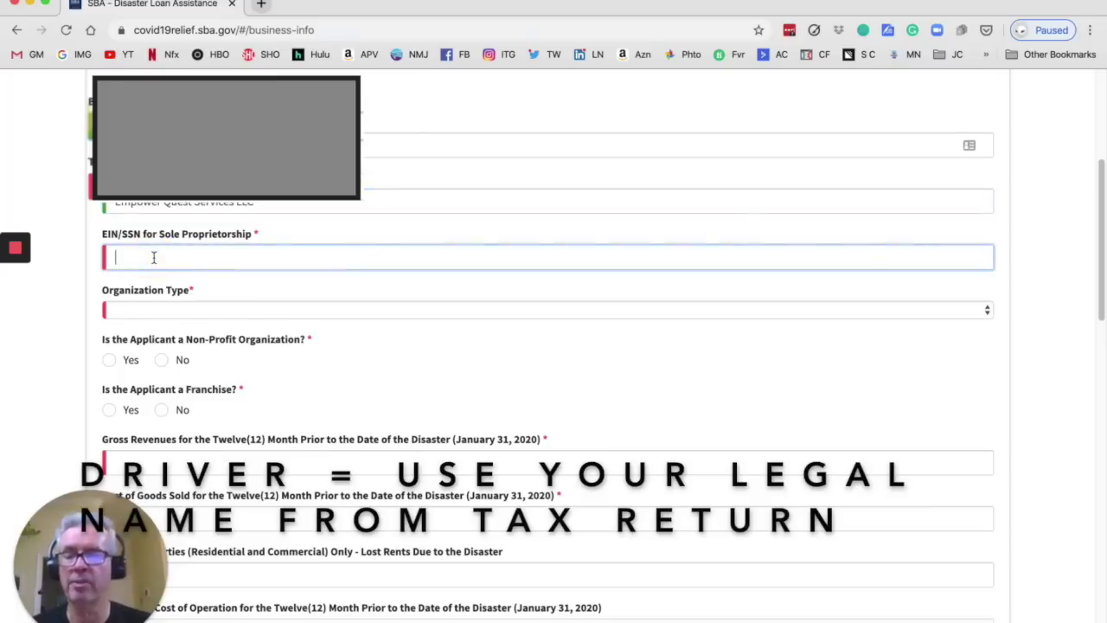
# Set the organization type to Limited Liability Company
pyautogui.scroll(-1, 154, 257)
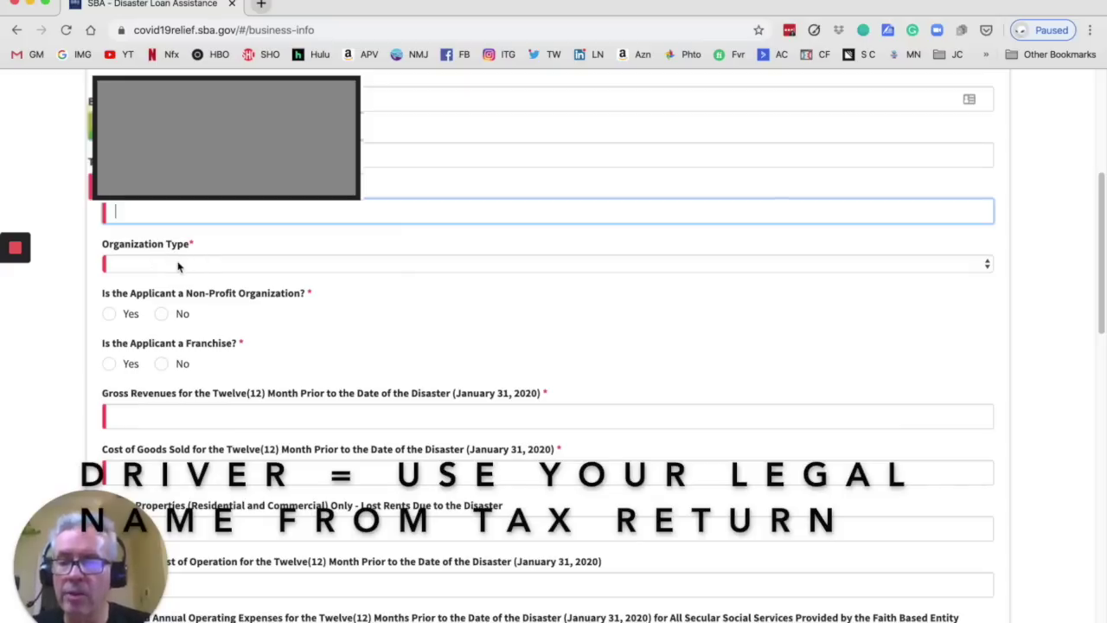
pyautogui.scroll(-1, 178, 266)
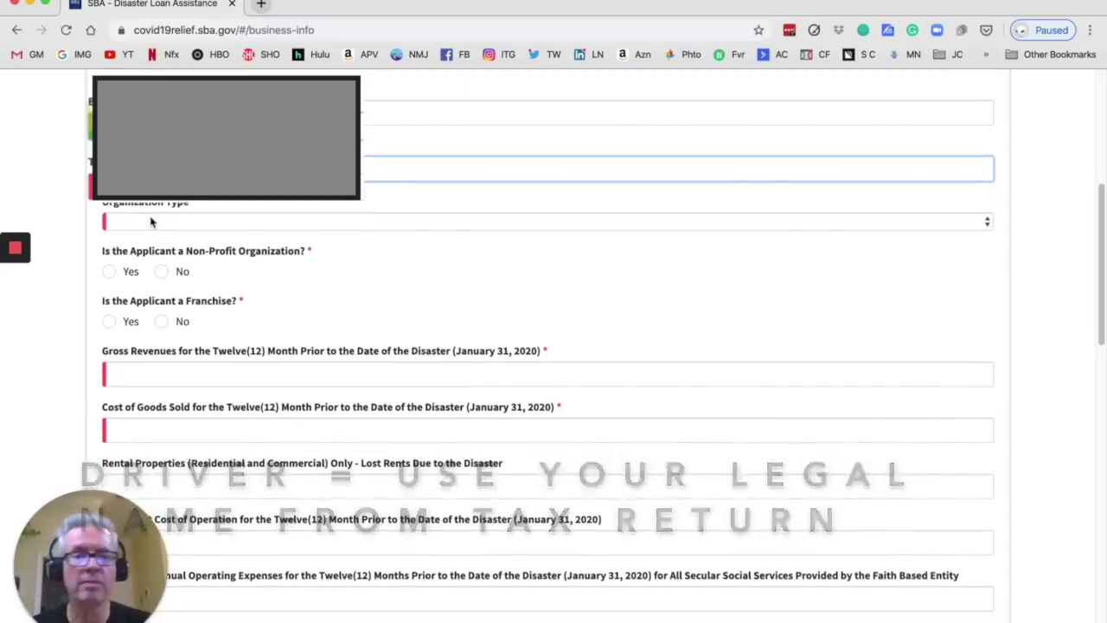
pyautogui.click(150, 222)
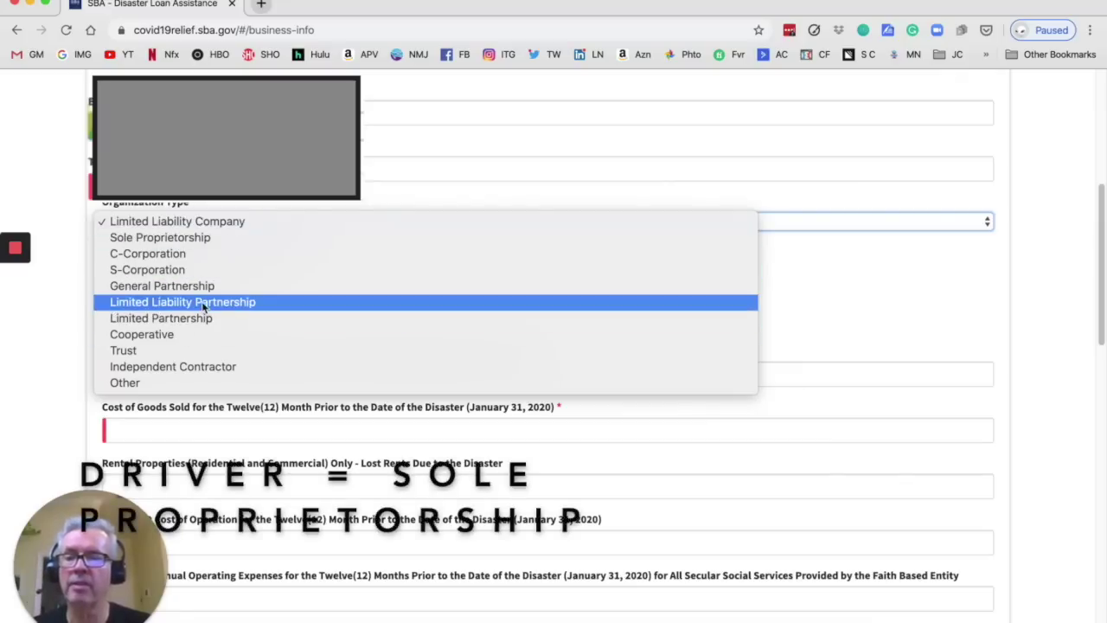
pyautogui.click(194, 223)
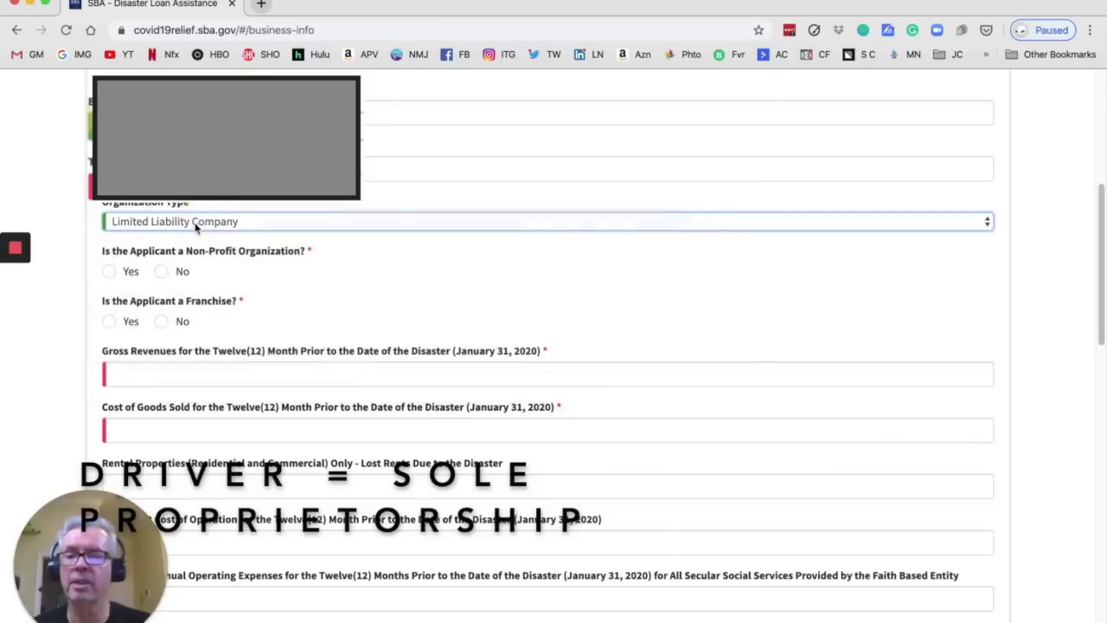
# Answer No to both the non-profit organization question and the franchise question
pyautogui.scroll(-2, 314, 306)
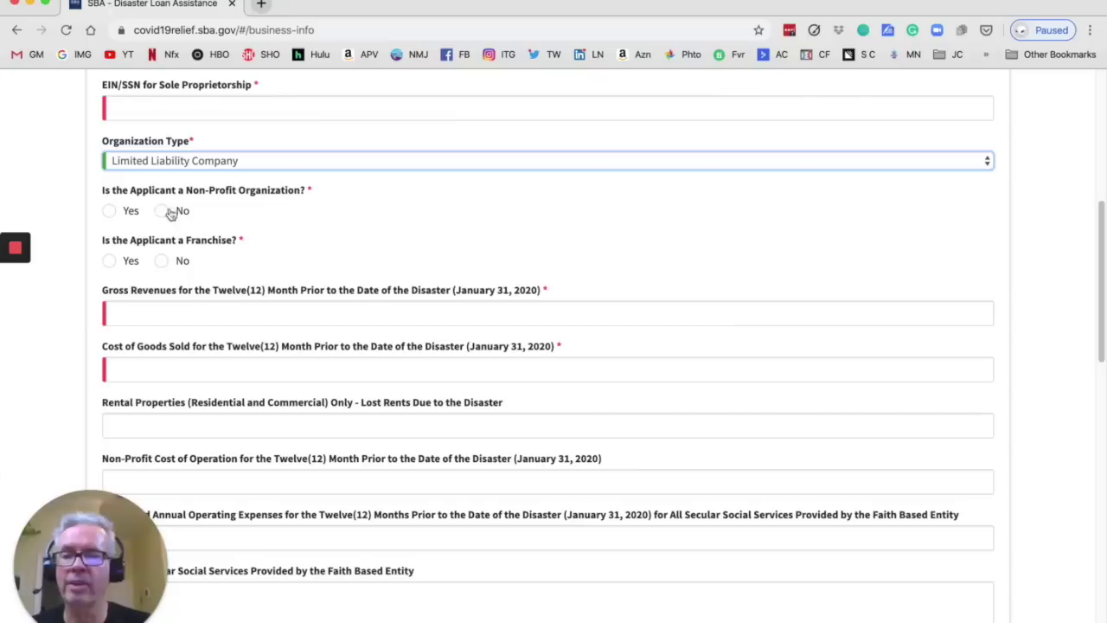
pyautogui.click(162, 212)
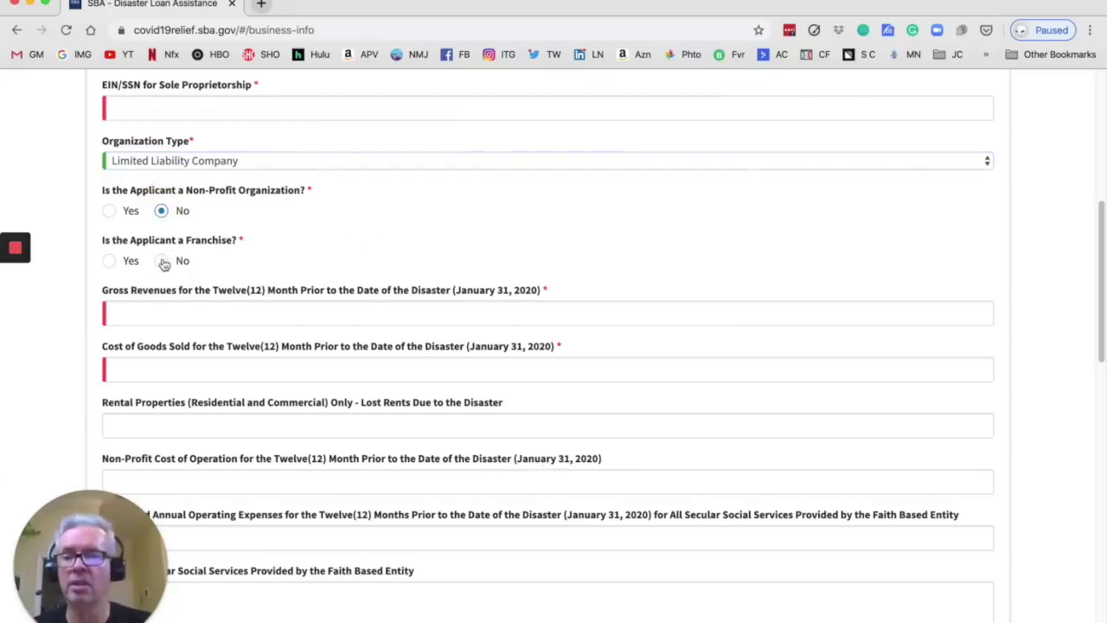
pyautogui.click(163, 261)
pyautogui.scroll(-2, 321, 246)
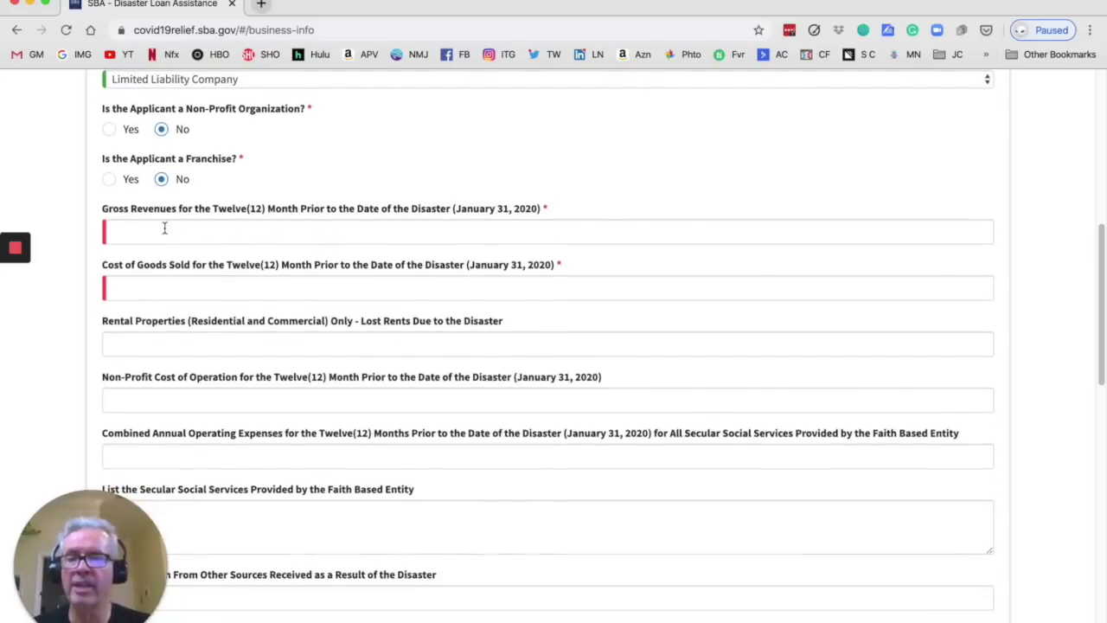
pyautogui.scroll(-2, 164, 228)
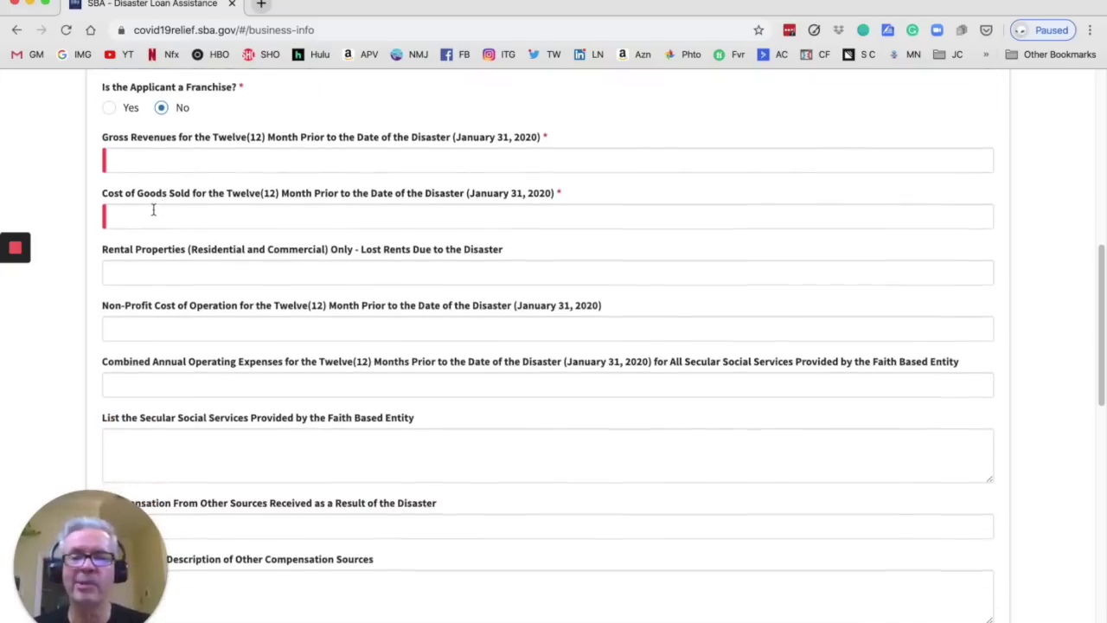
# Enter 0 as the cost of goods sold for the twelve months prior to the disaster
pyautogui.click(139, 214)
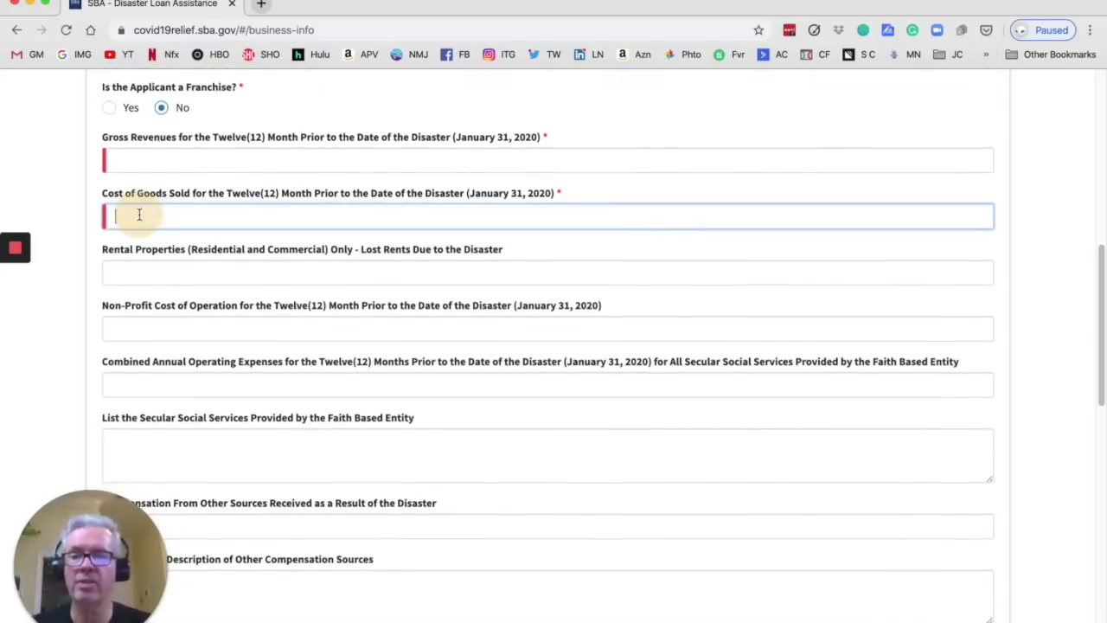
pyautogui.write('0')
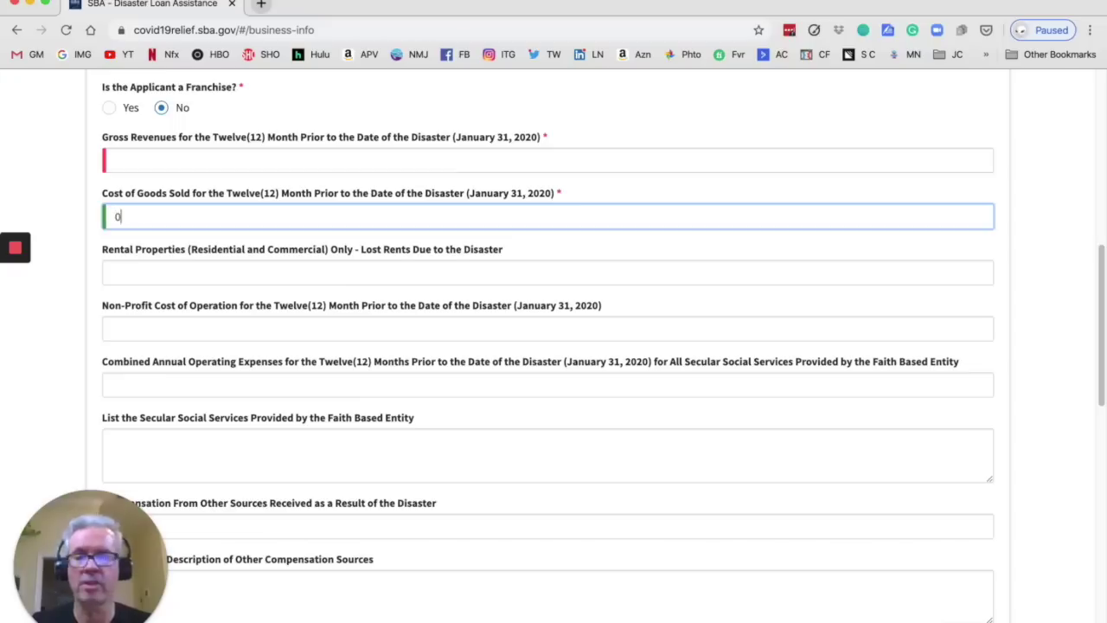
pyautogui.click(141, 275)
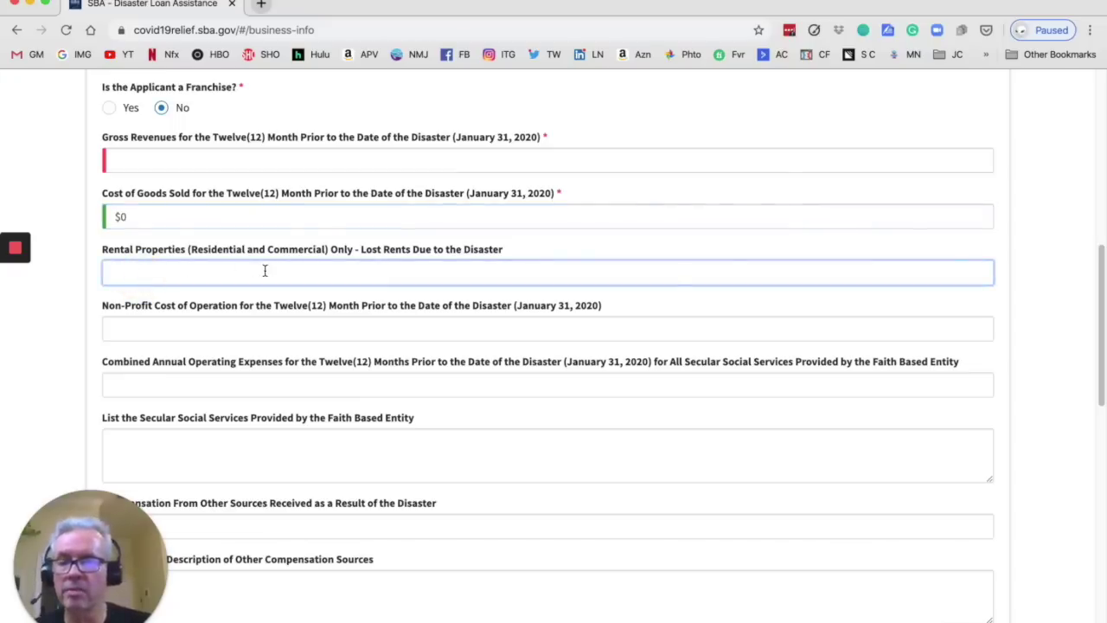
# Review the remaining Business Information fields, from non-profit and faith-based costs through address, contact details, business dates and number of employees
pyautogui.scroll(-2, 265, 271)
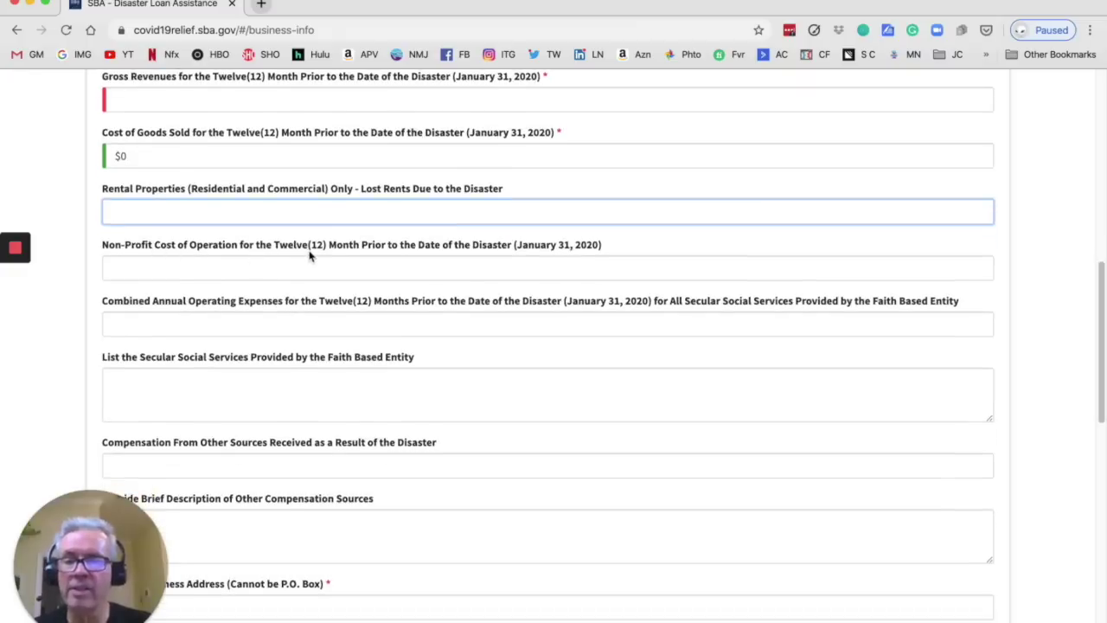
pyautogui.scroll(-1, 241, 258)
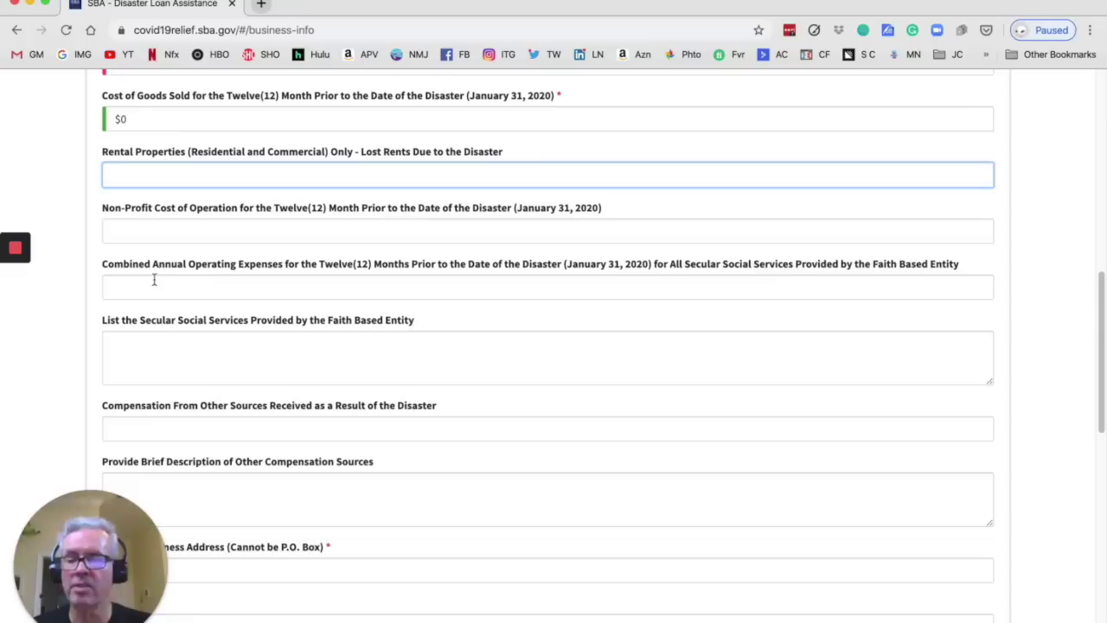
pyautogui.scroll(-1, 154, 279)
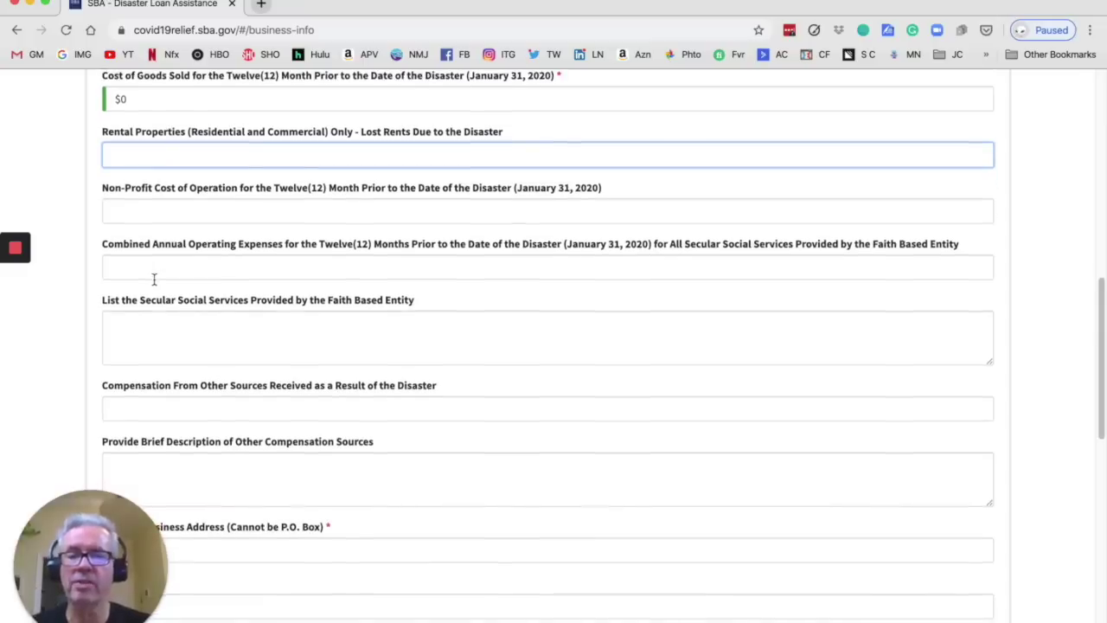
pyautogui.scroll(1, 152, 279)
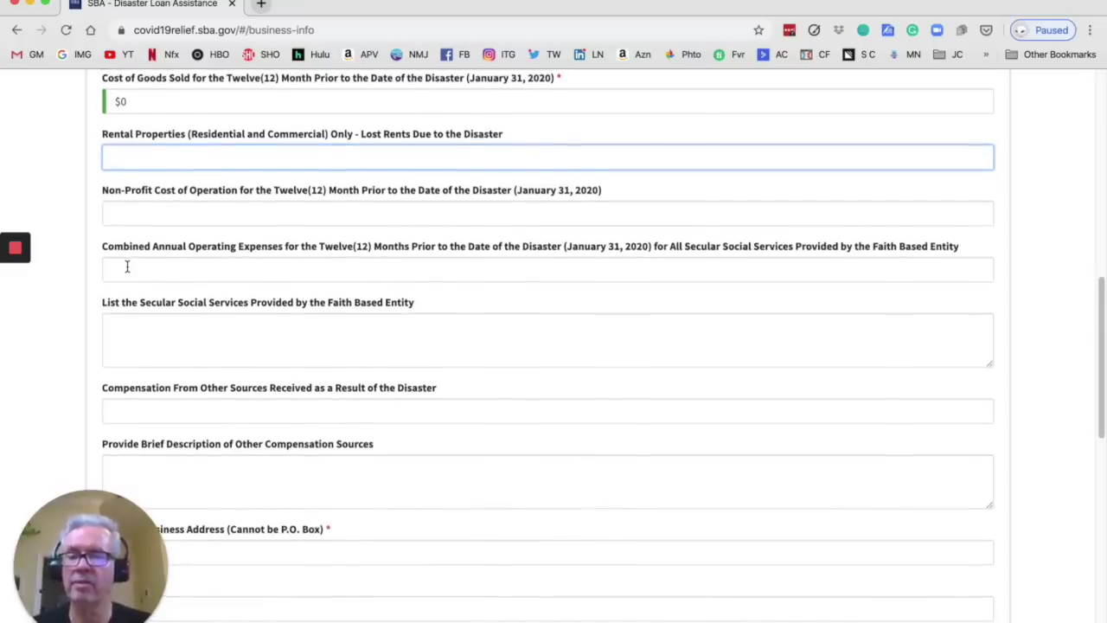
pyautogui.scroll(-4, 127, 266)
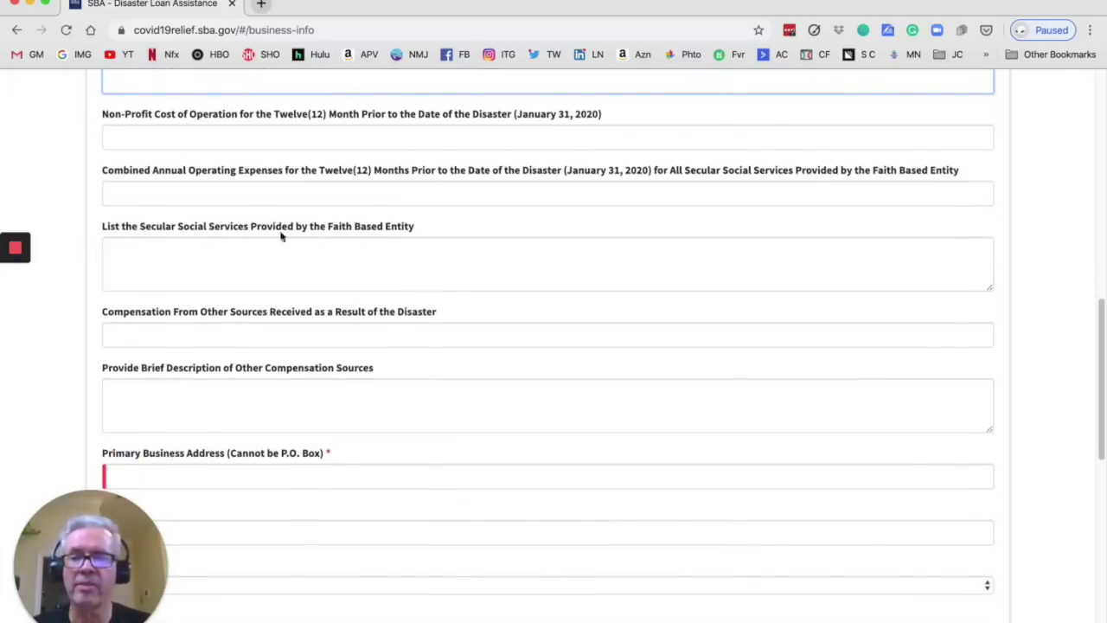
pyautogui.scroll(-8, 129, 265)
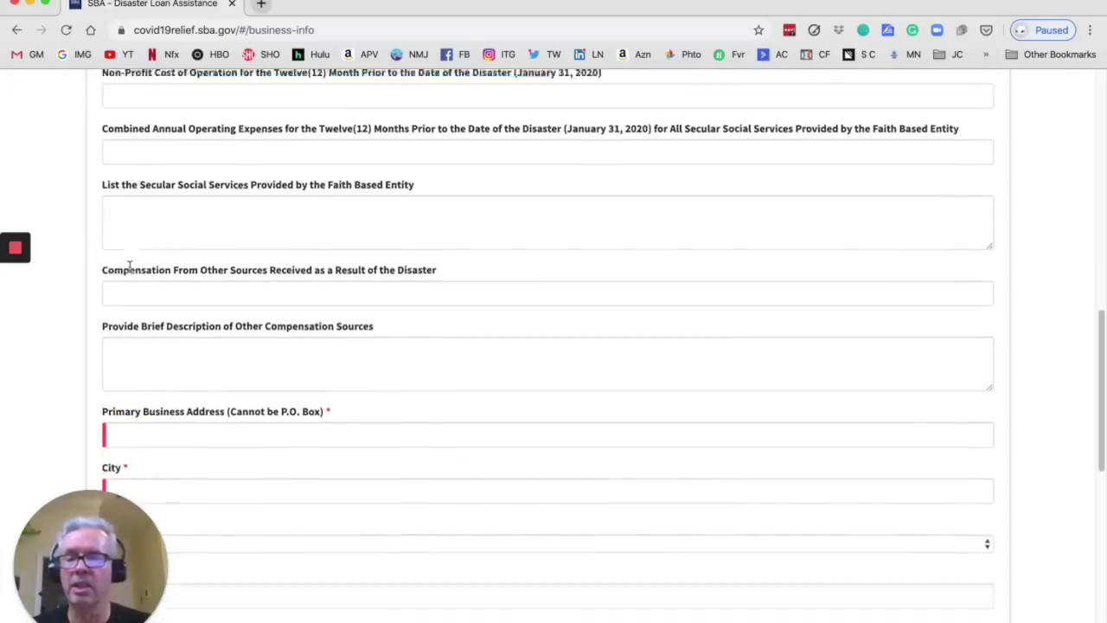
pyautogui.scroll(-6, 129, 266)
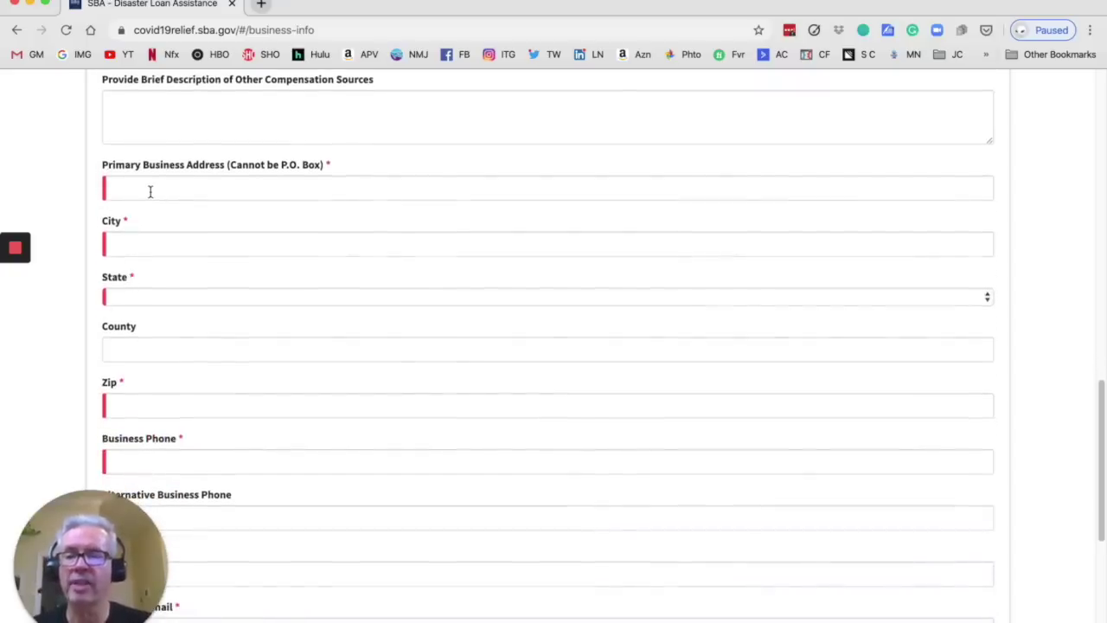
pyautogui.scroll(-11, 249, 190)
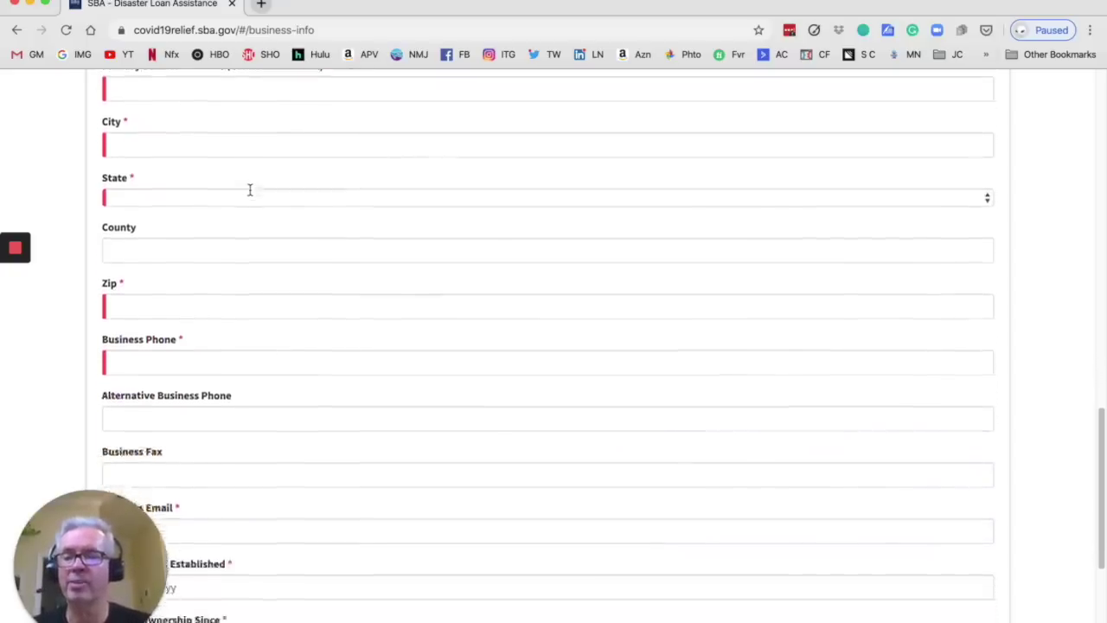
pyautogui.scroll(-8, 168, 324)
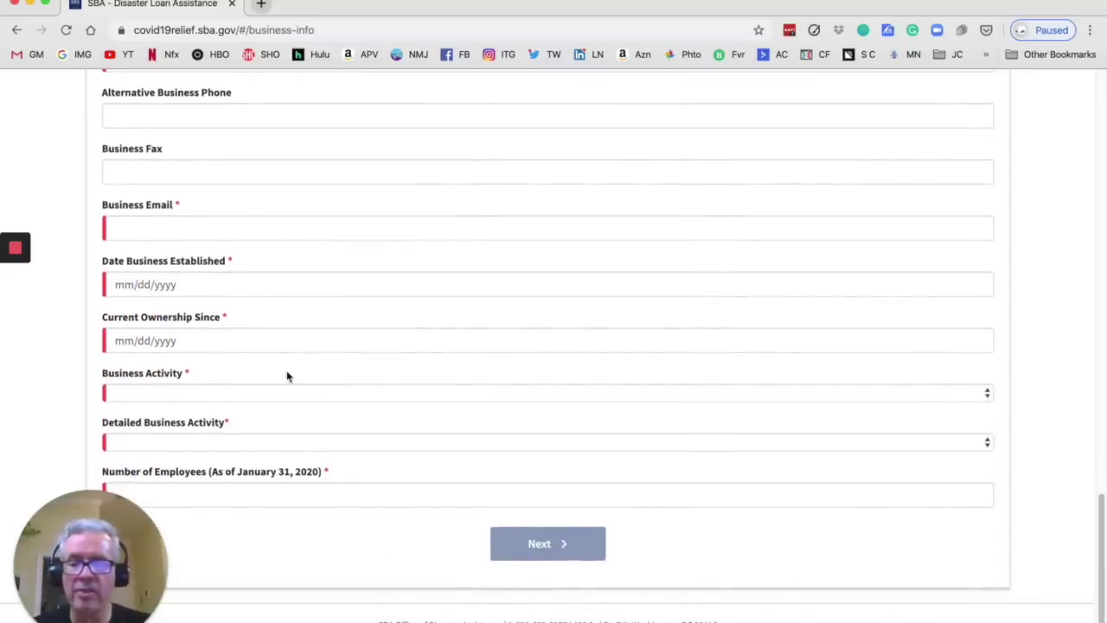
pyautogui.scroll(-1, 288, 375)
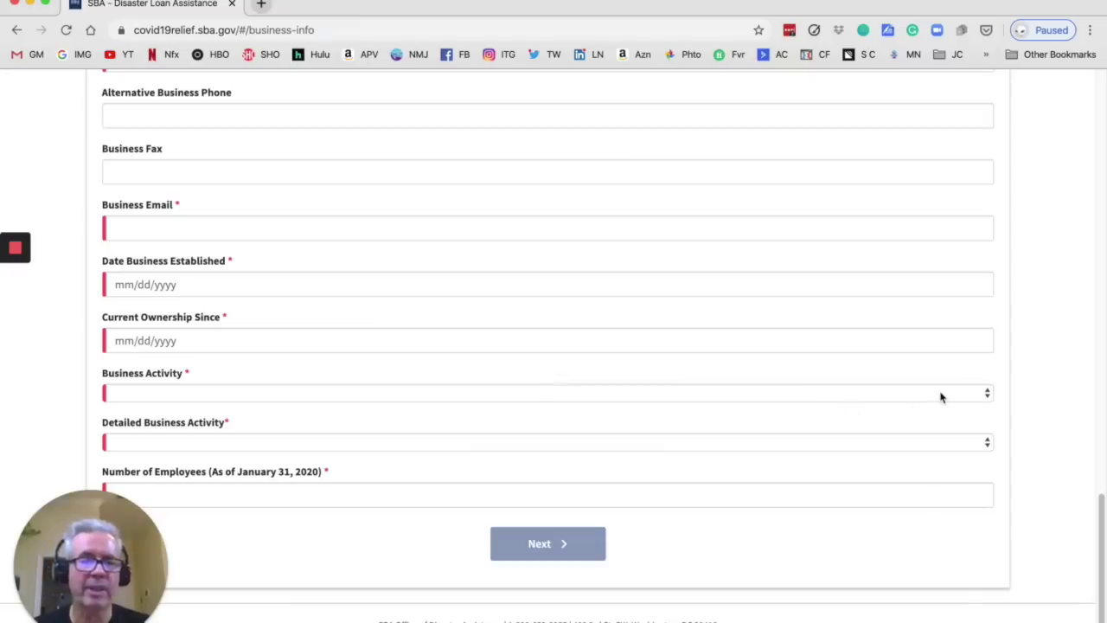
# Set the business activity to Personal Services
pyautogui.click(938, 395)
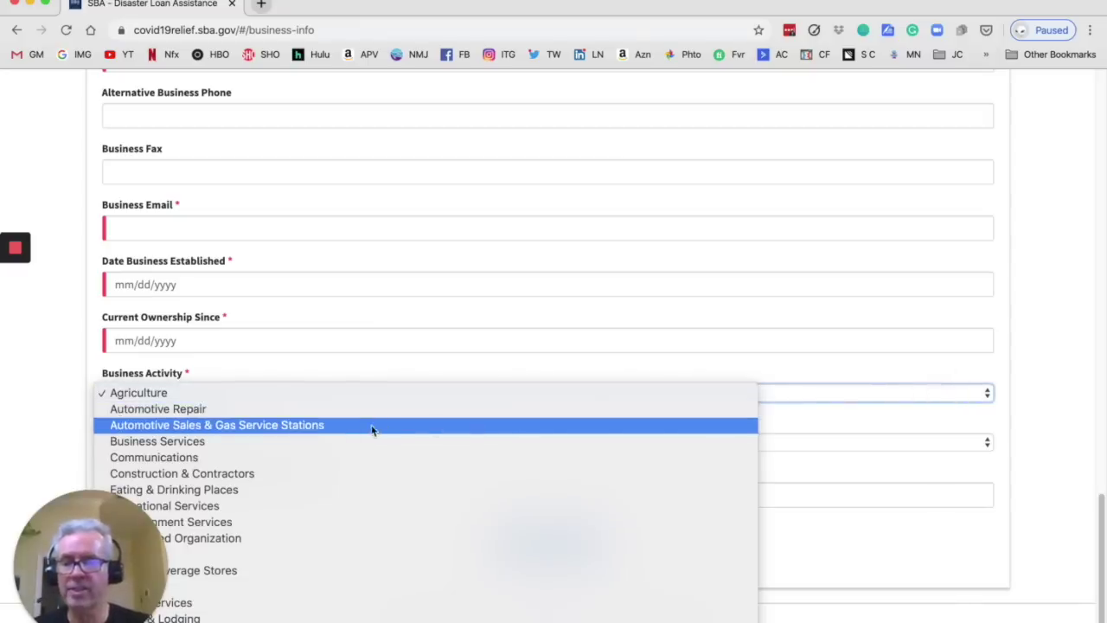
pyautogui.scroll(-4, 371, 425)
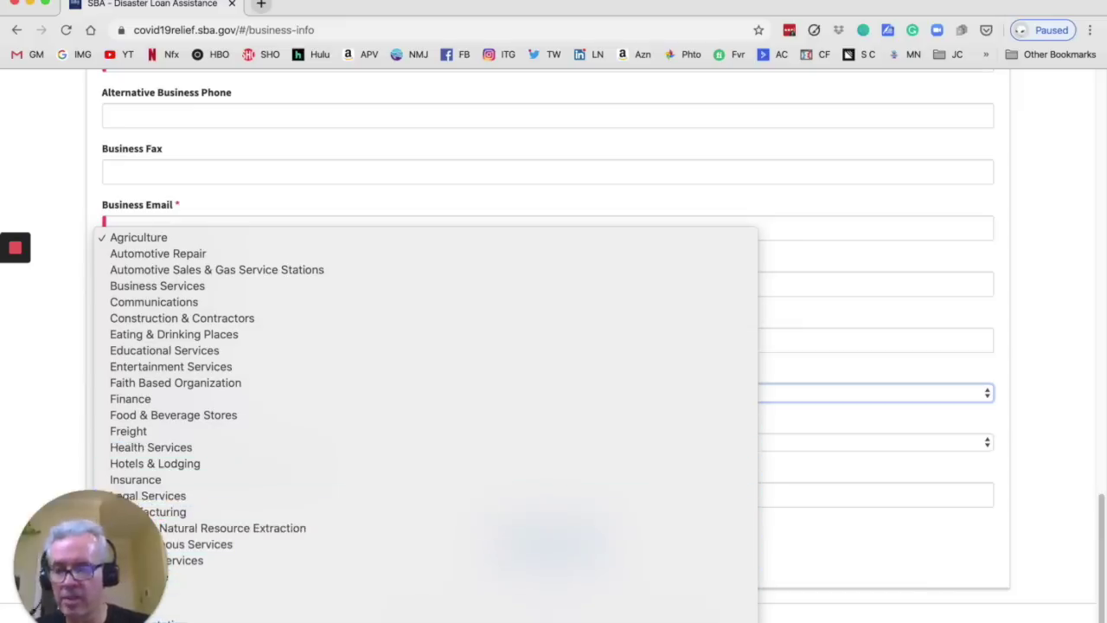
pyautogui.click(73, 509)
pyautogui.moveTo(72, 509); pyautogui.dragTo(987, 488)
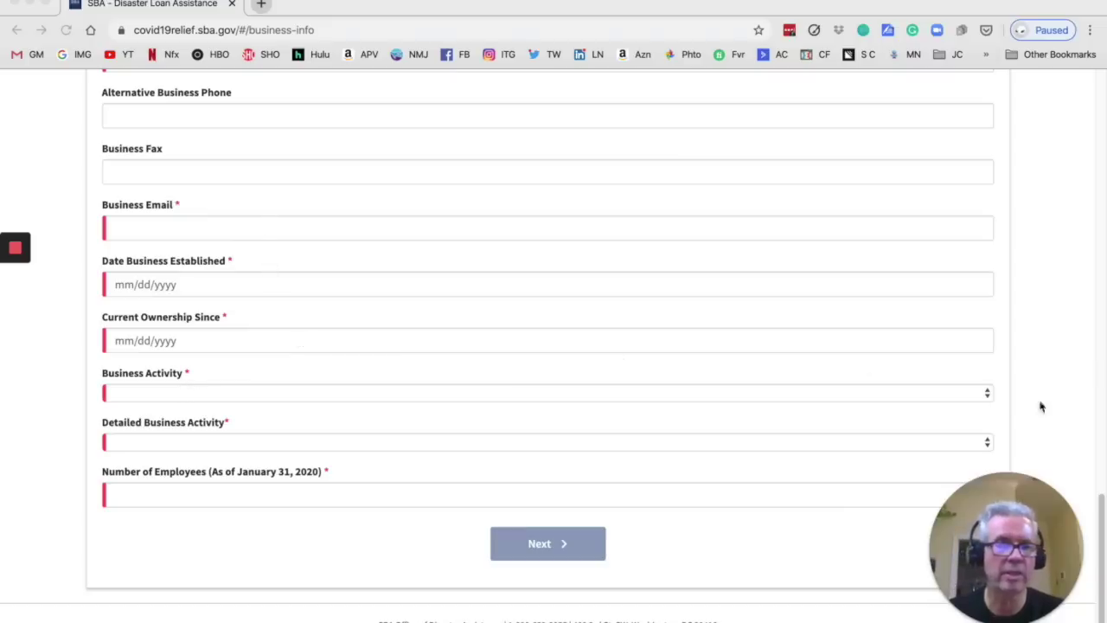
pyautogui.click(979, 395)
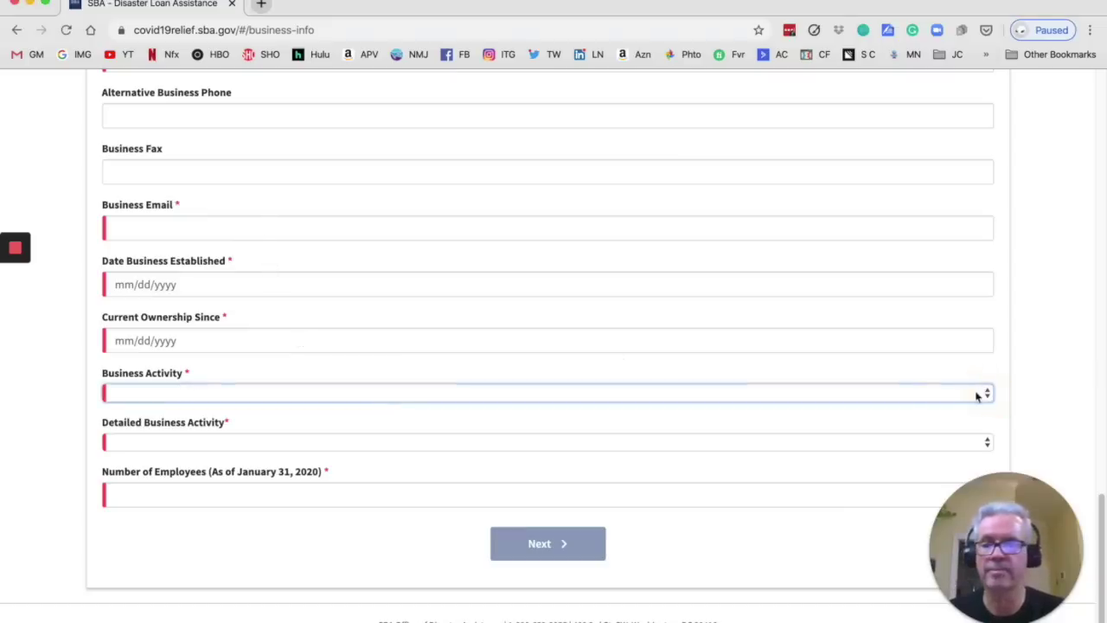
pyautogui.click(905, 396)
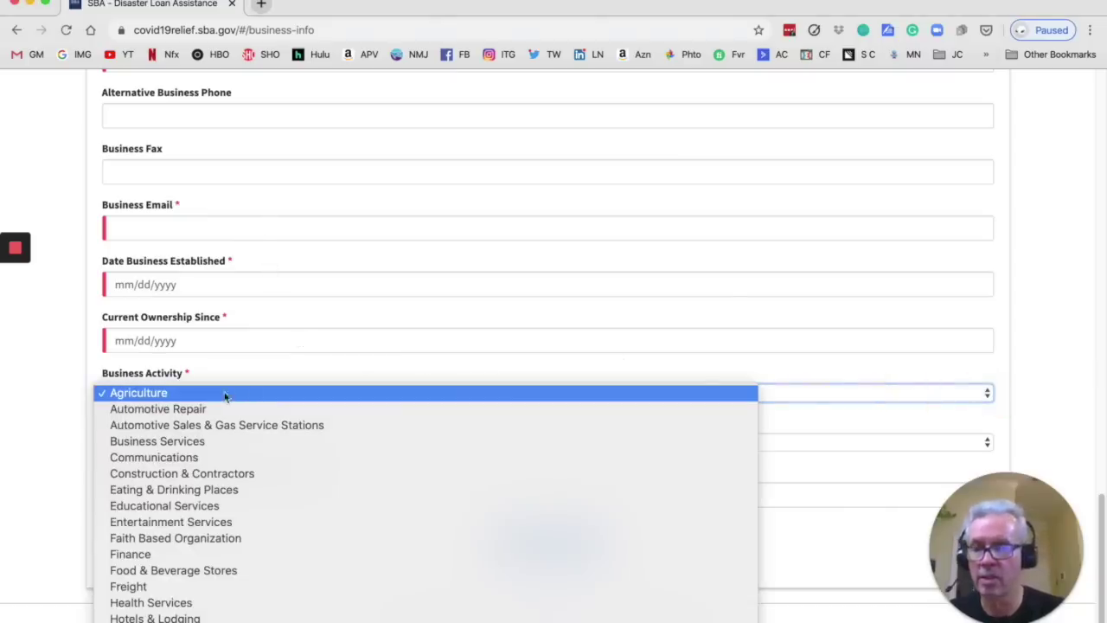
pyautogui.scroll(-3, 172, 404)
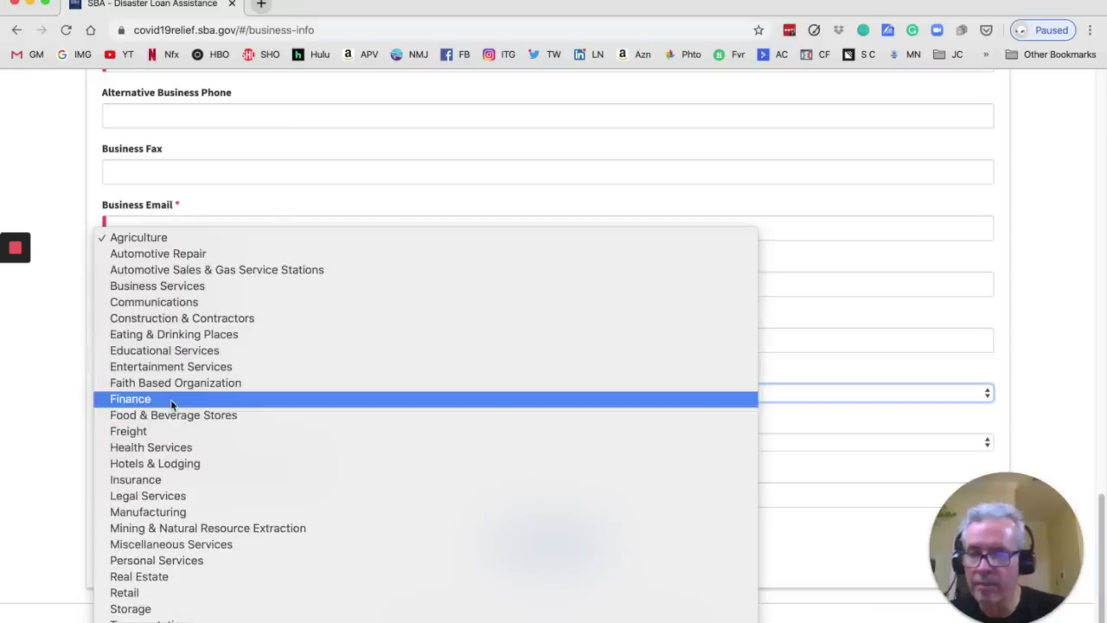
pyautogui.click(183, 561)
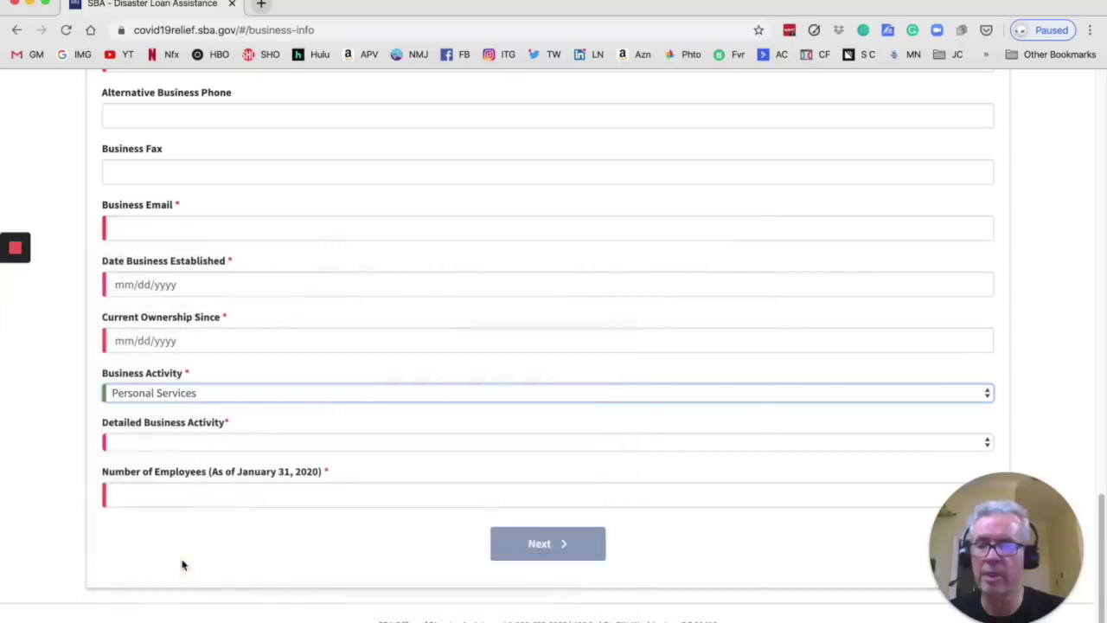
# Set the detailed business activity to "None of the below" and enter 0 as the number of employees
pyautogui.click(199, 446)
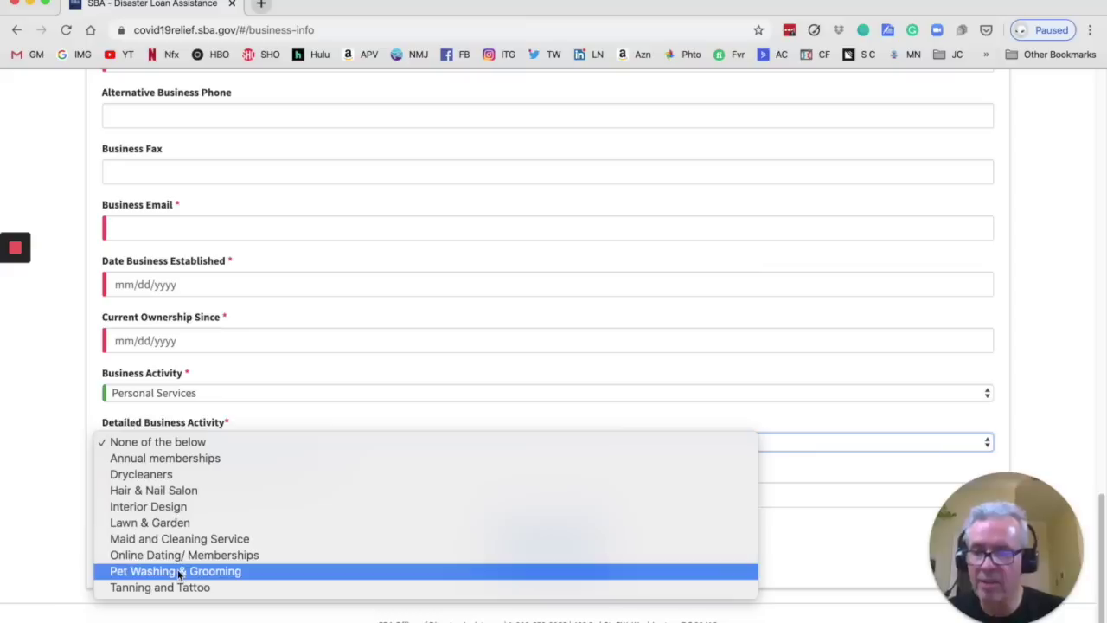
pyautogui.click(181, 445)
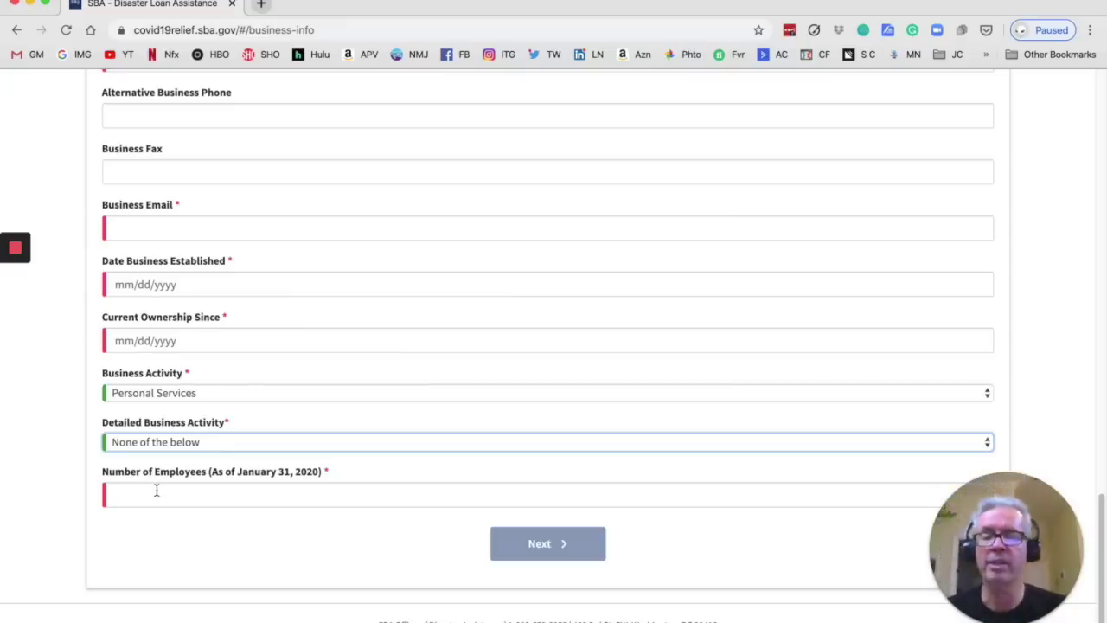
pyautogui.click(124, 490)
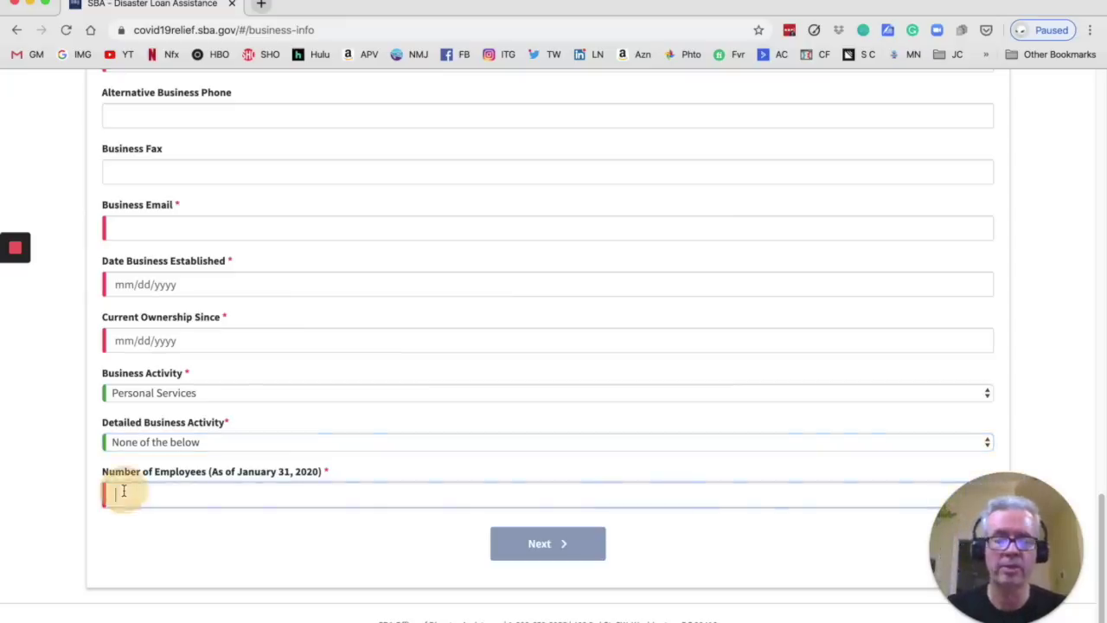
pyautogui.write('0')
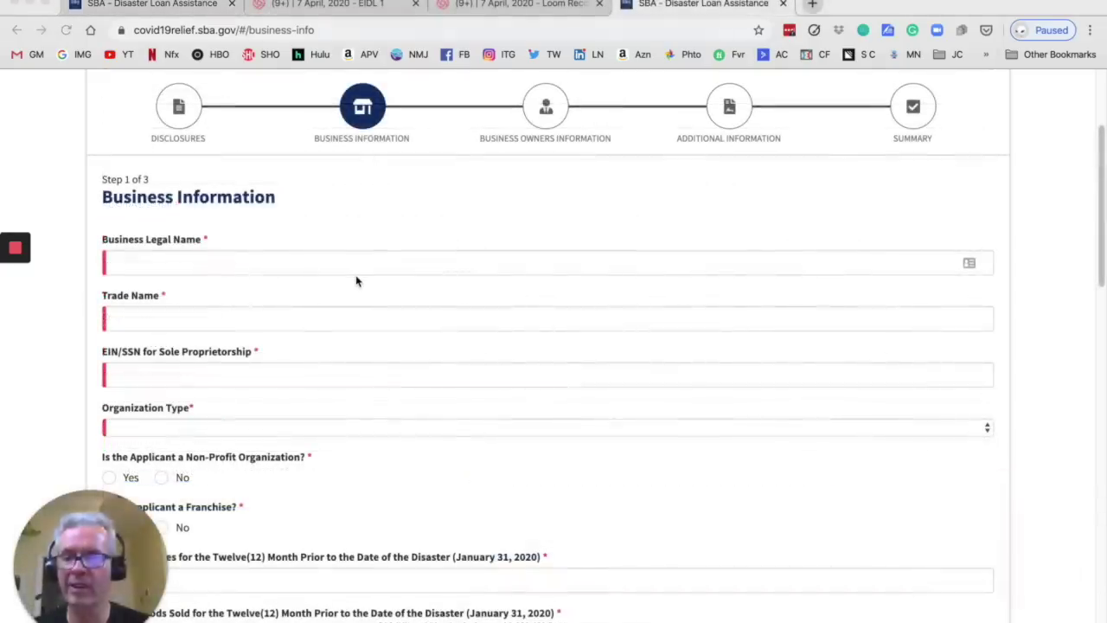
# Answer No to the Business Owners Information question on whether the business is owned by a business entity
pyautogui.scroll(-2, 356, 281)
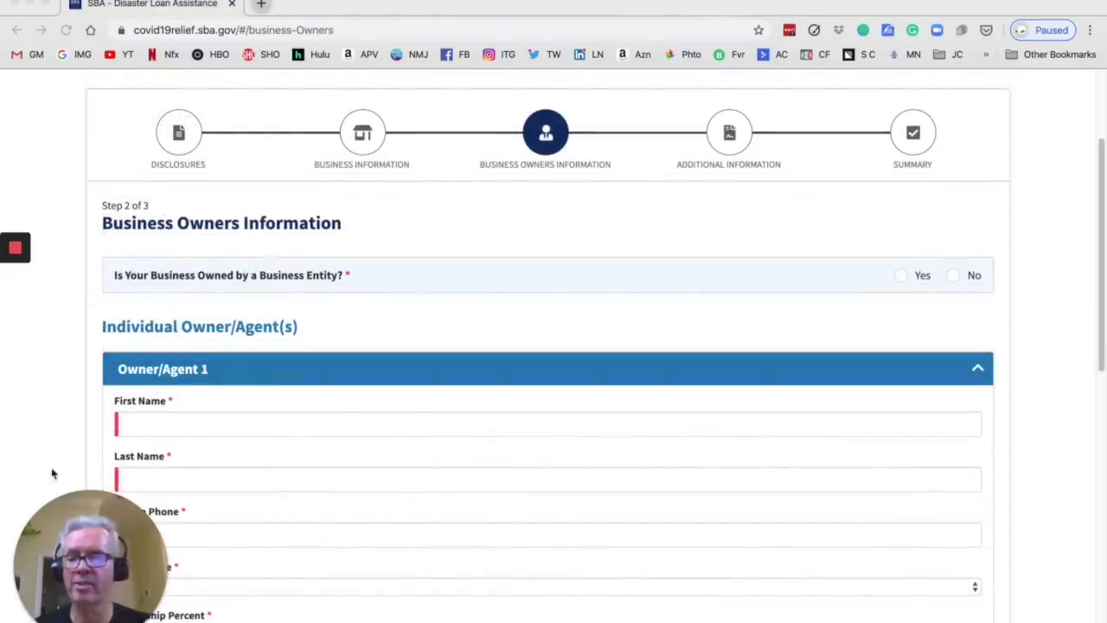
pyautogui.moveTo(79, 509); pyautogui.dragTo(1002, 321)
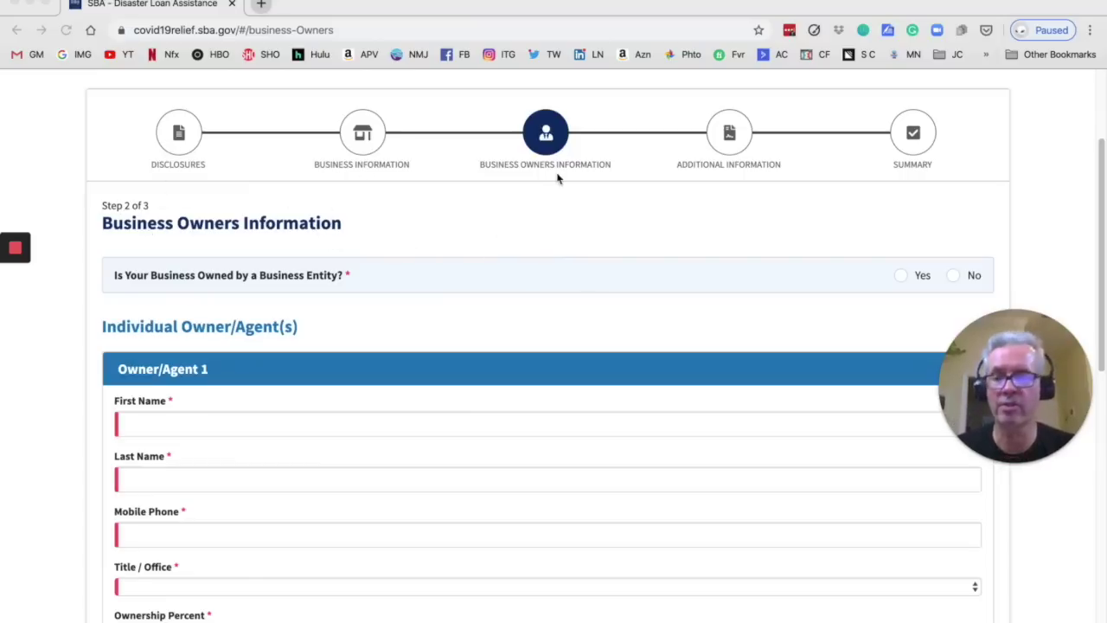
pyautogui.scroll(-2, 558, 177)
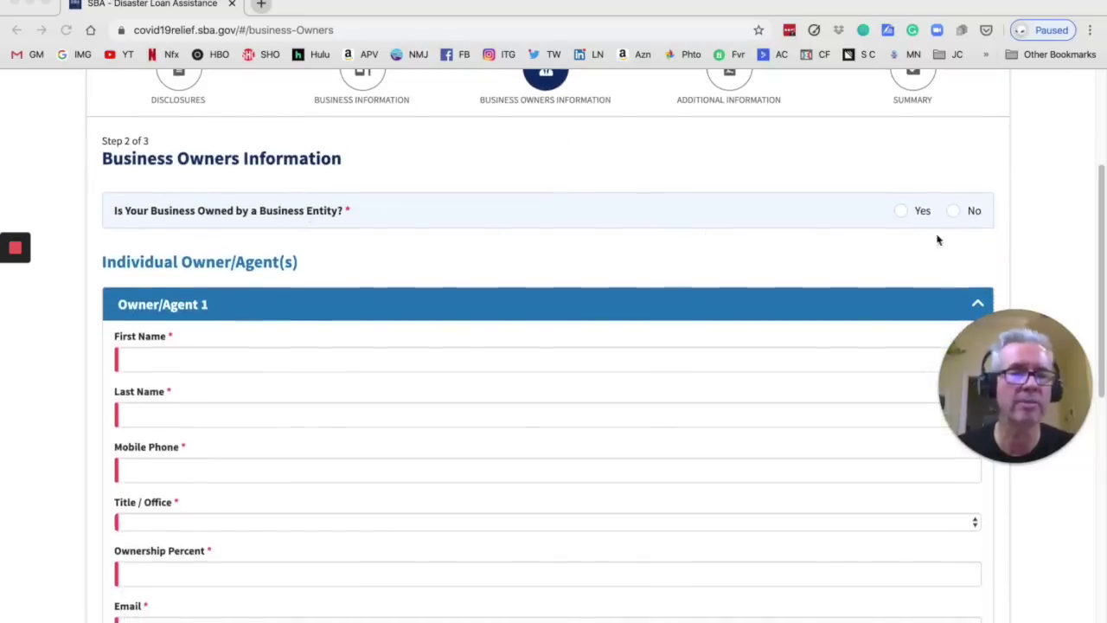
pyautogui.click(955, 215)
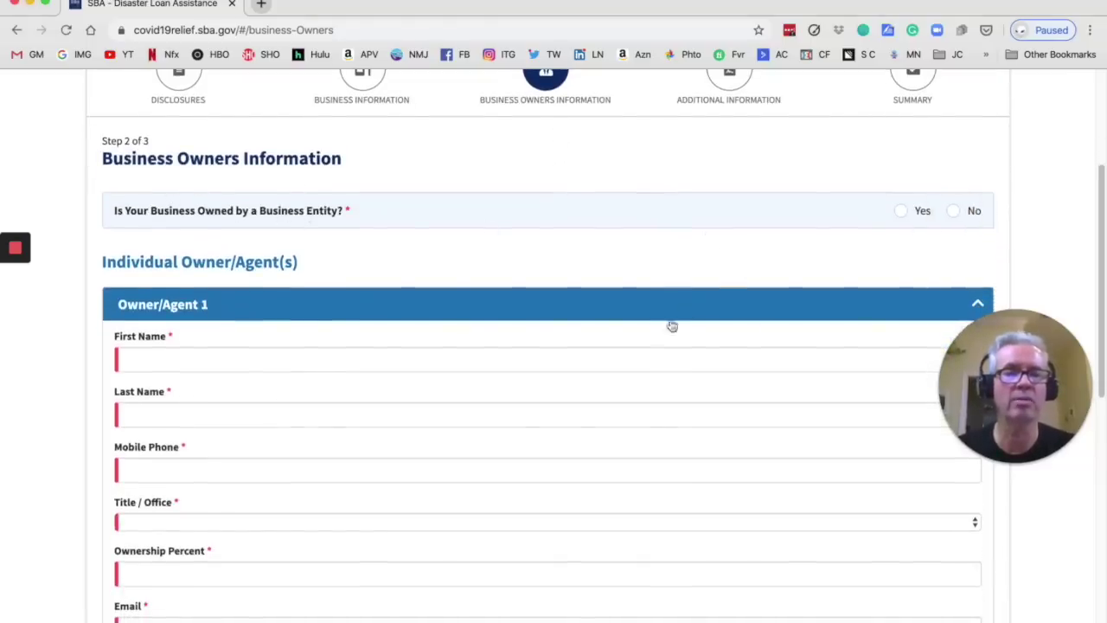
pyautogui.click(952, 214)
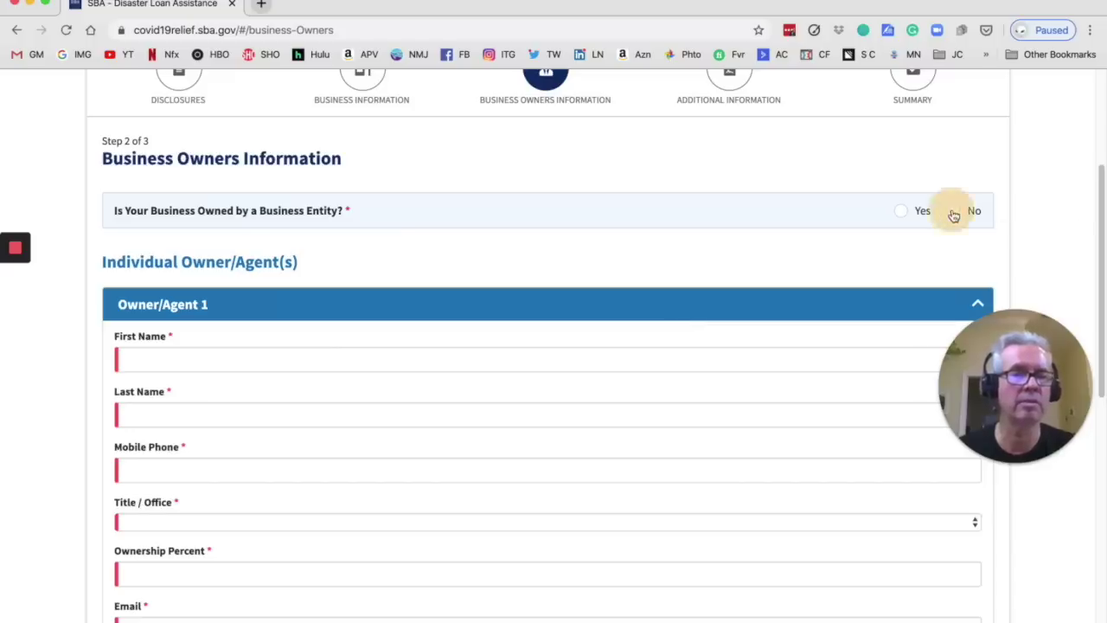
# Review the fields required for Owner/Agent 1, from name, title and ownership percent through SSN, citizenship and residential address
pyautogui.scroll(-1, 475, 243)
pyautogui.scroll(-2, 476, 242)
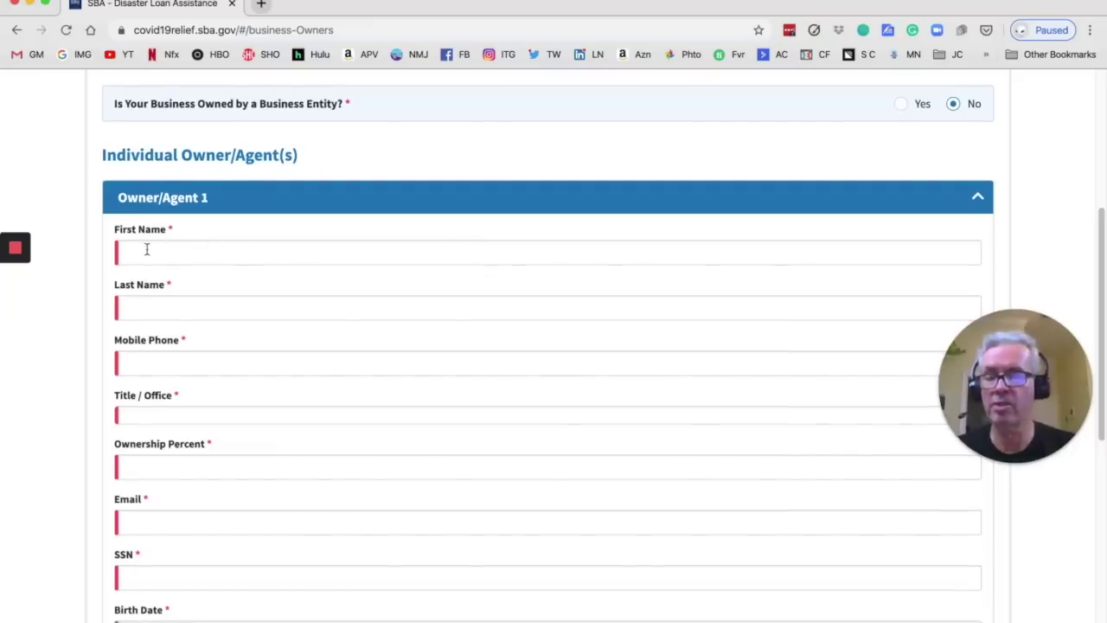
pyautogui.scroll(-3, 181, 338)
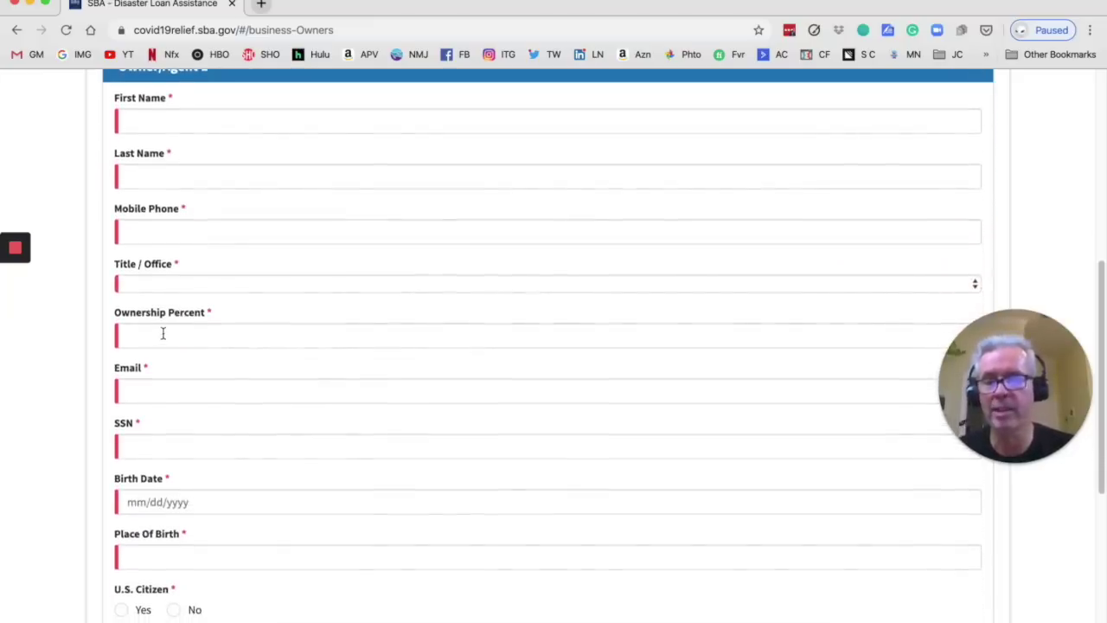
pyautogui.scroll(-3, 163, 333)
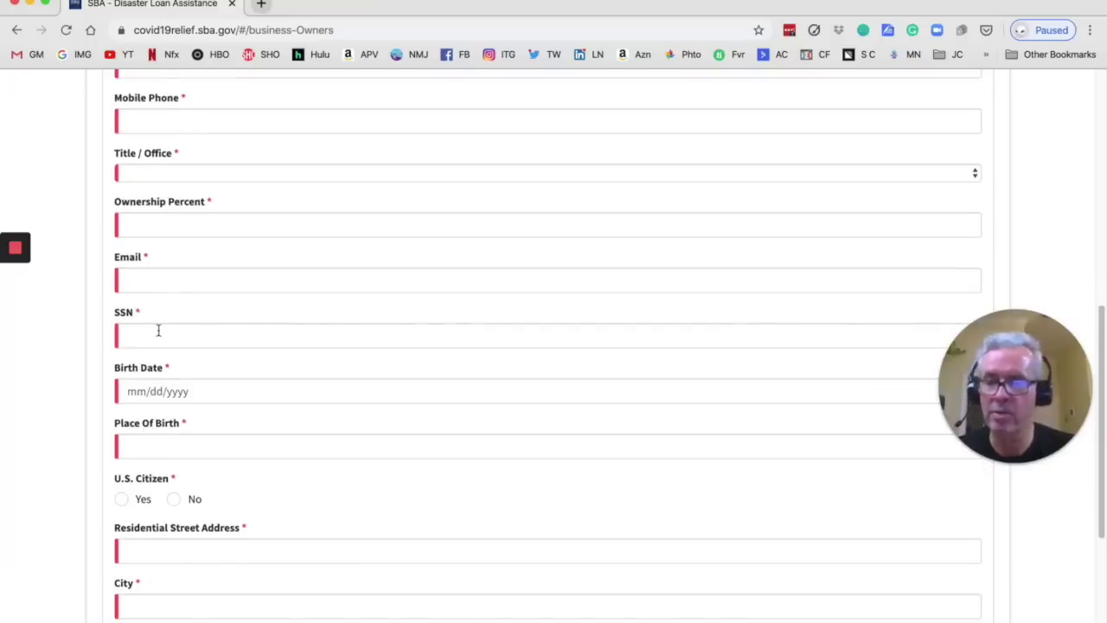
pyautogui.scroll(-6, 158, 330)
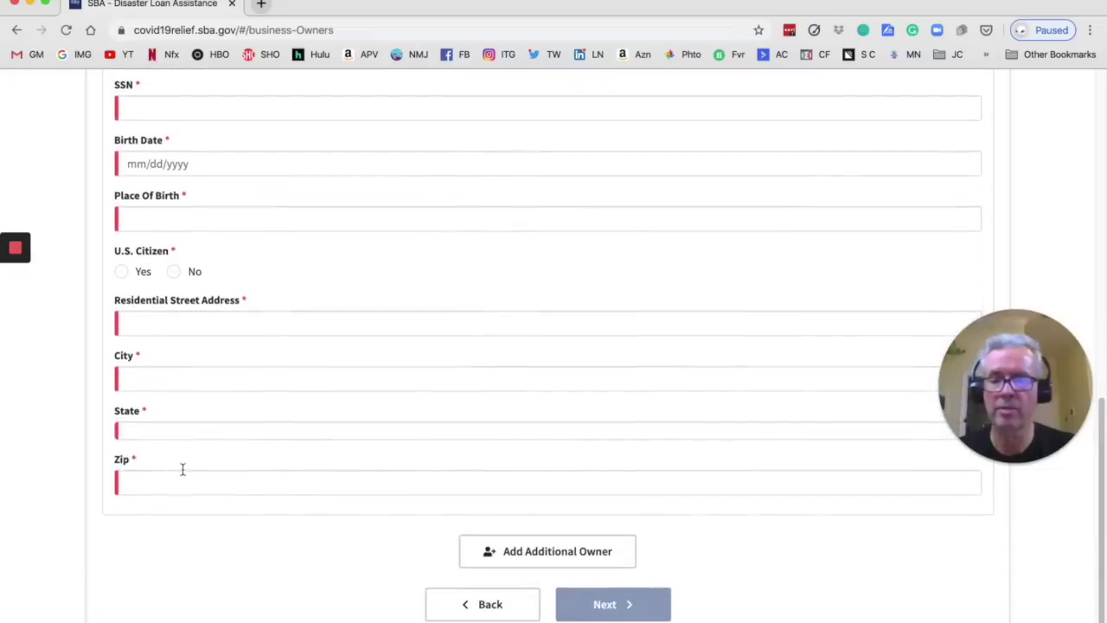
pyautogui.scroll(-2, 180, 467)
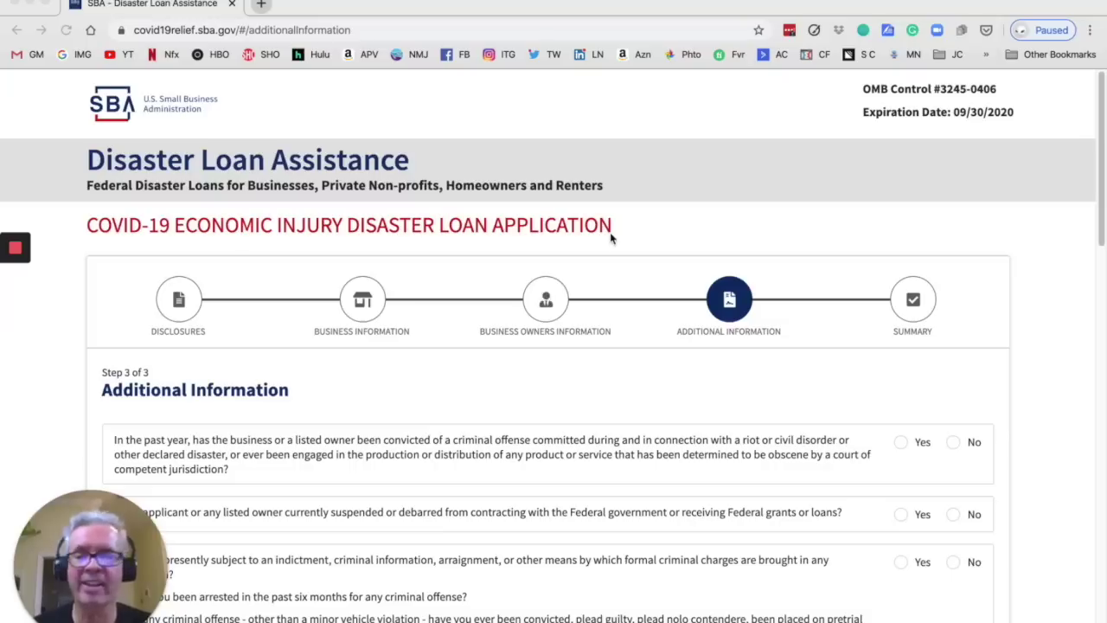
# Answer No to all three Additional Information questions on disaster-related offenses, federal suspension or debarment, and criminal charges or convictions
pyautogui.scroll(-5, 611, 238)
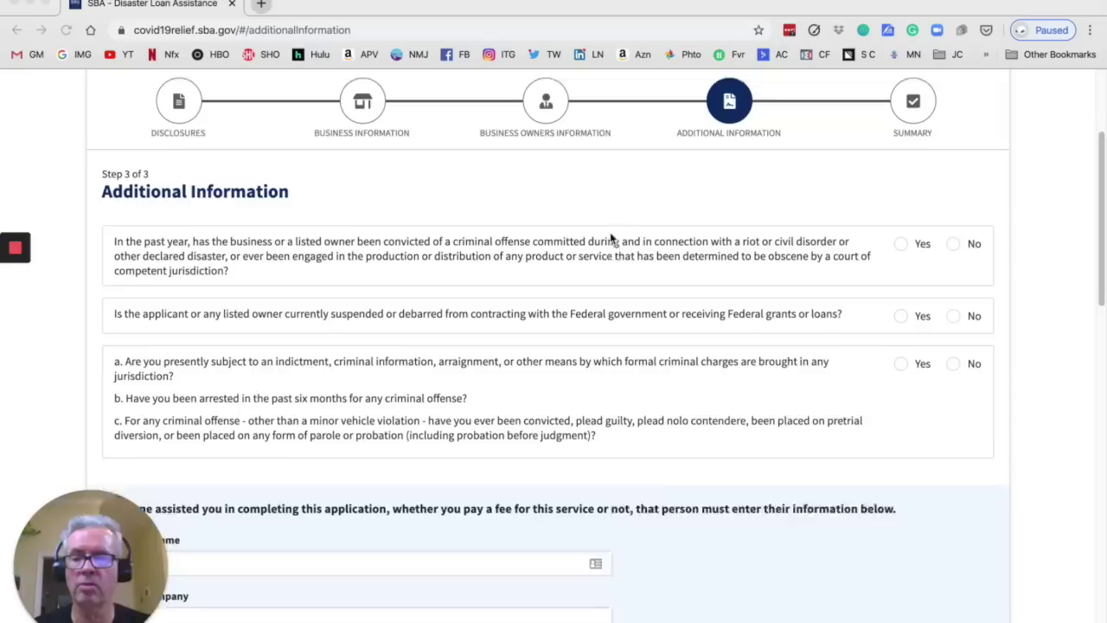
pyautogui.scroll(1, 611, 238)
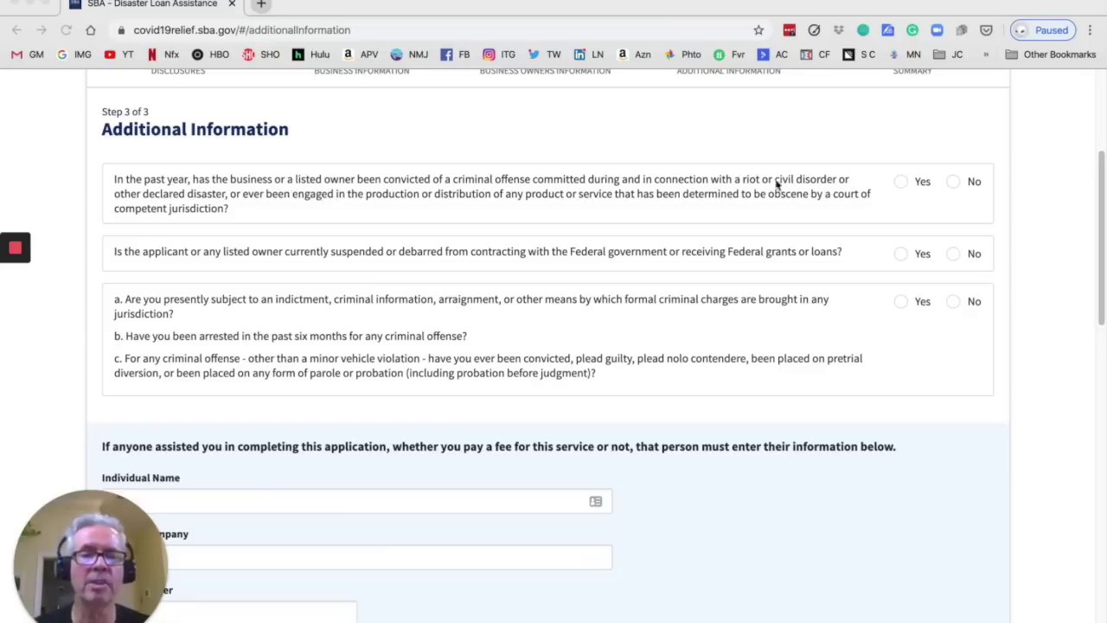
pyautogui.click(954, 184)
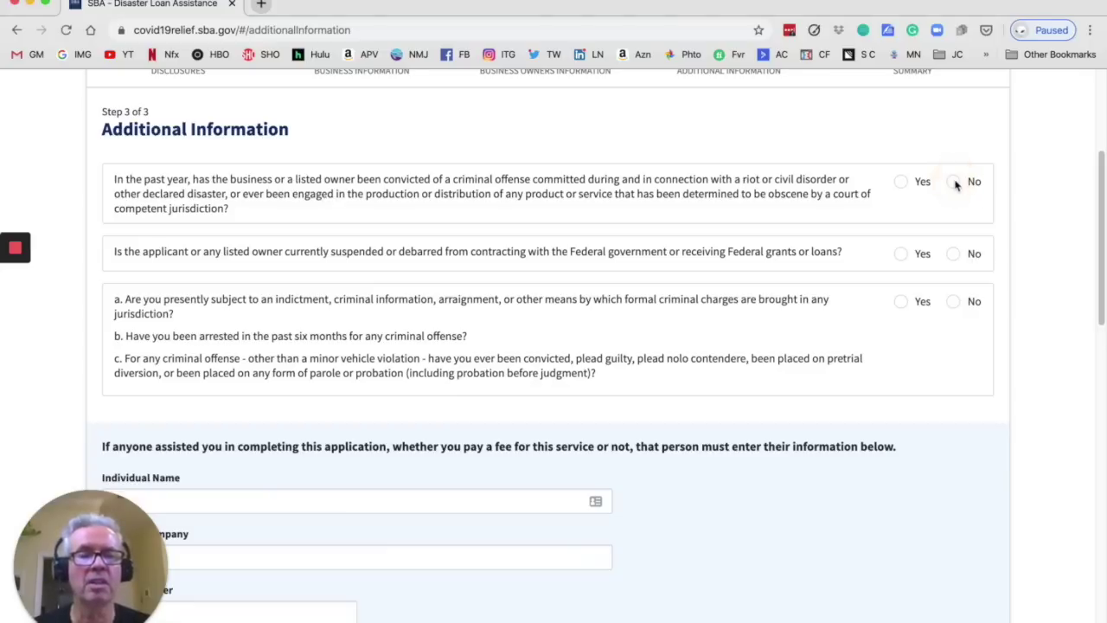
pyautogui.click(955, 184)
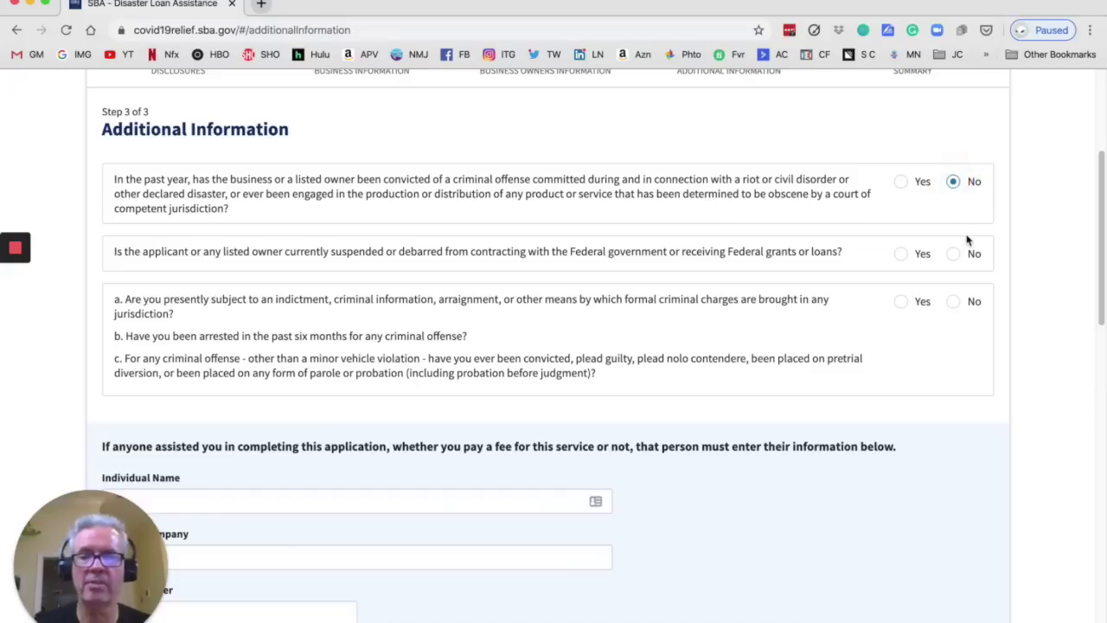
pyautogui.click(955, 254)
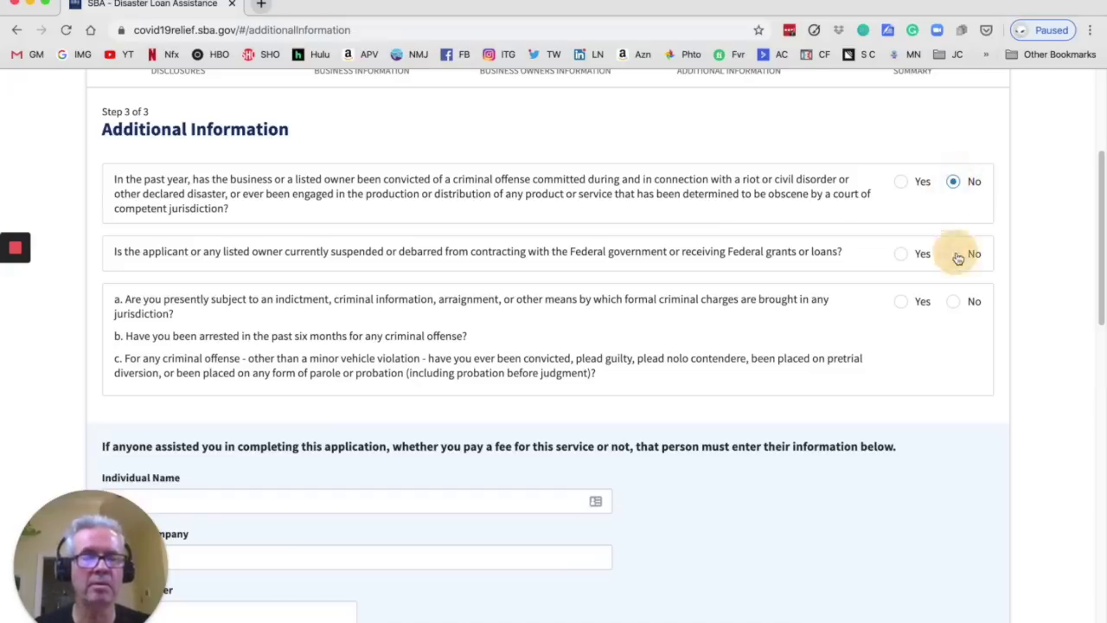
pyautogui.scroll(-2, 707, 324)
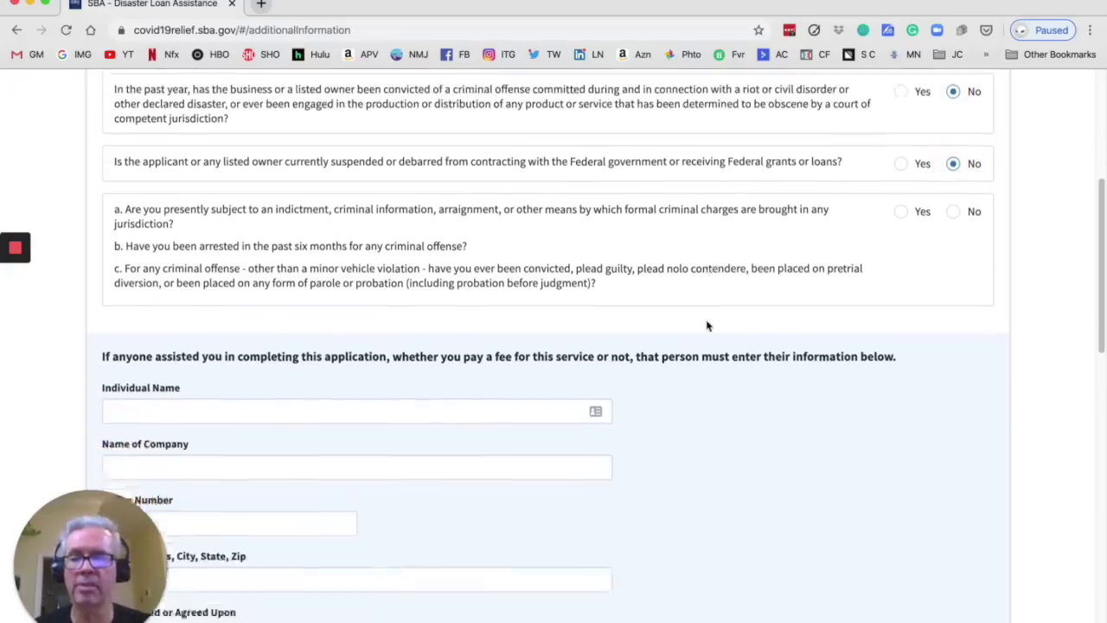
pyautogui.click(953, 213)
# Leave the assisting representative's details blank and opt in to be considered for an advance of up to $10,000
pyautogui.scroll(-3, 594, 296)
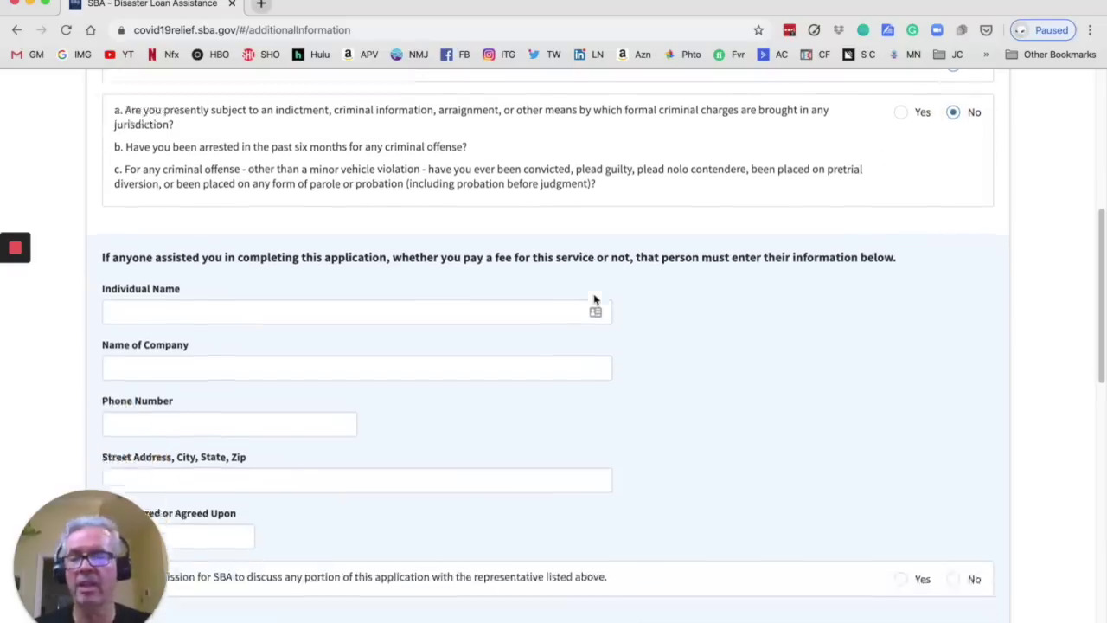
pyautogui.scroll(-1, 595, 294)
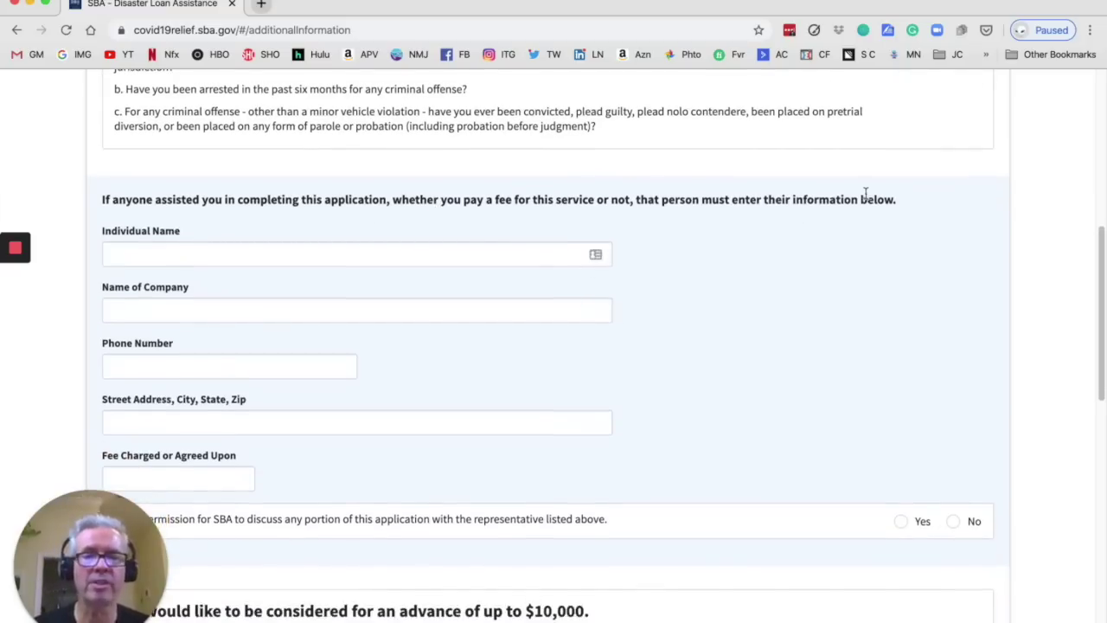
pyautogui.scroll(-5, 867, 199)
pyautogui.scroll(-5, 868, 199)
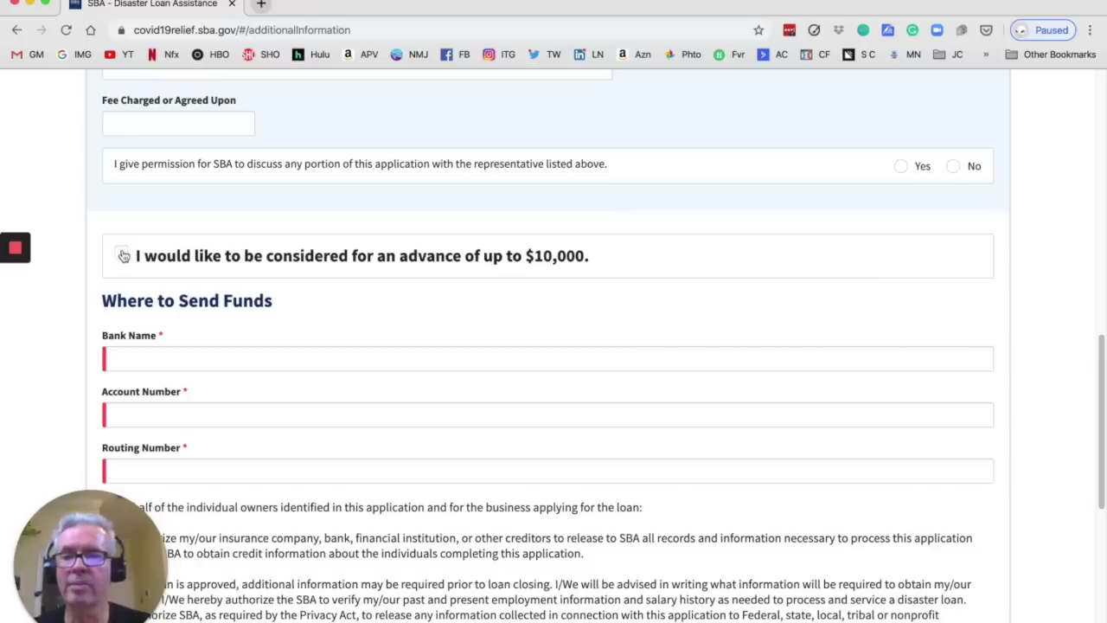
pyautogui.click(123, 255)
# Go through the required bank fields under Where to Send Funds and the authorization and certification statements
pyautogui.scroll(-3, 123, 255)
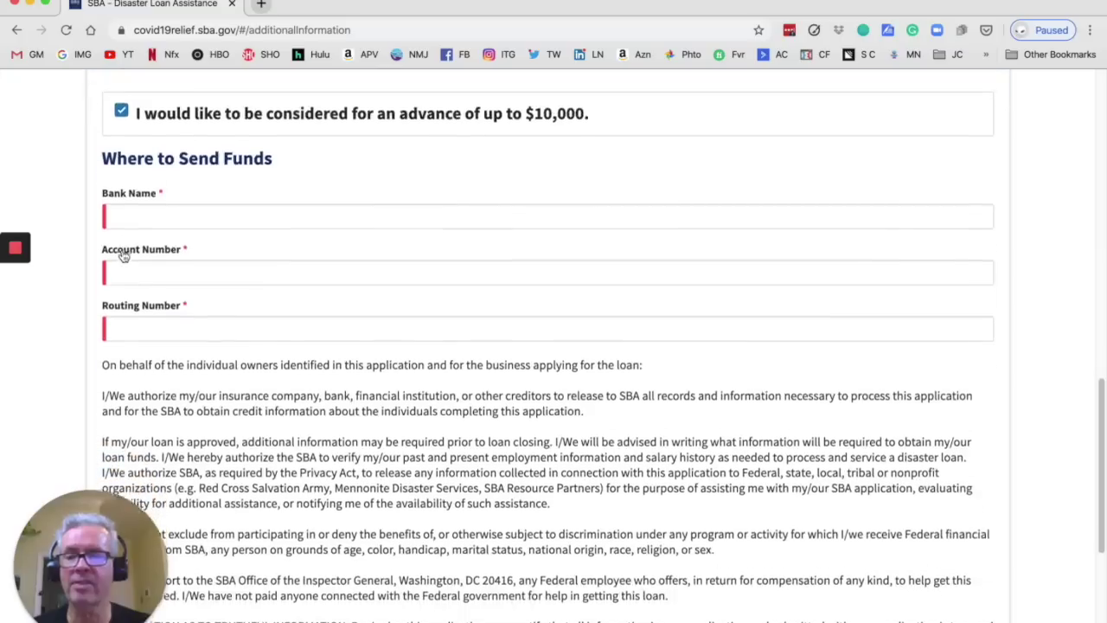
pyautogui.click(164, 218)
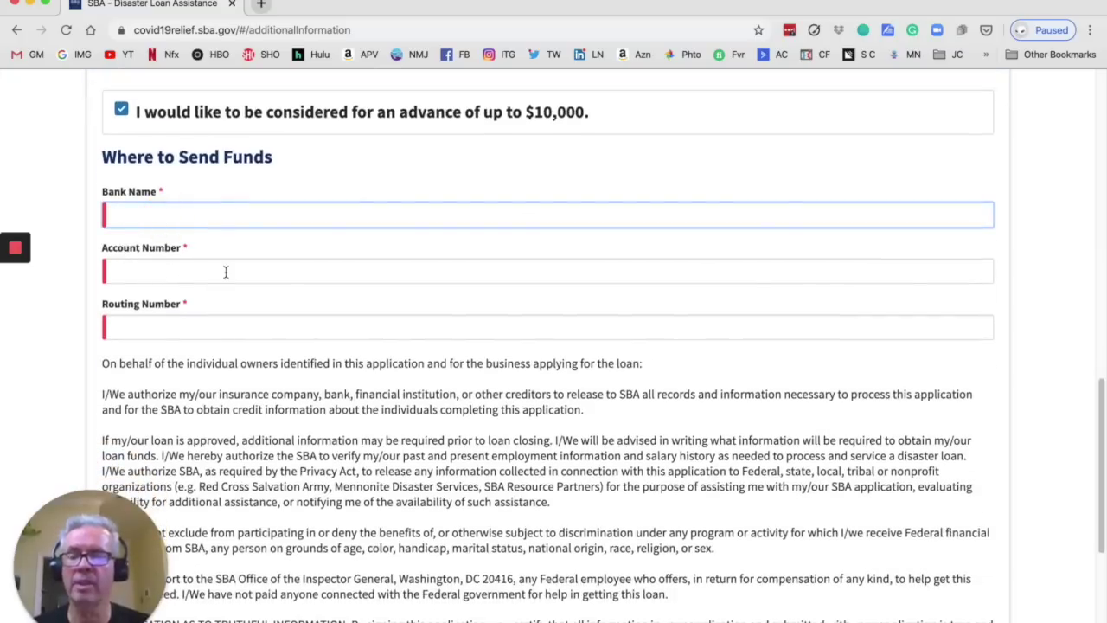
pyautogui.scroll(-7, 225, 272)
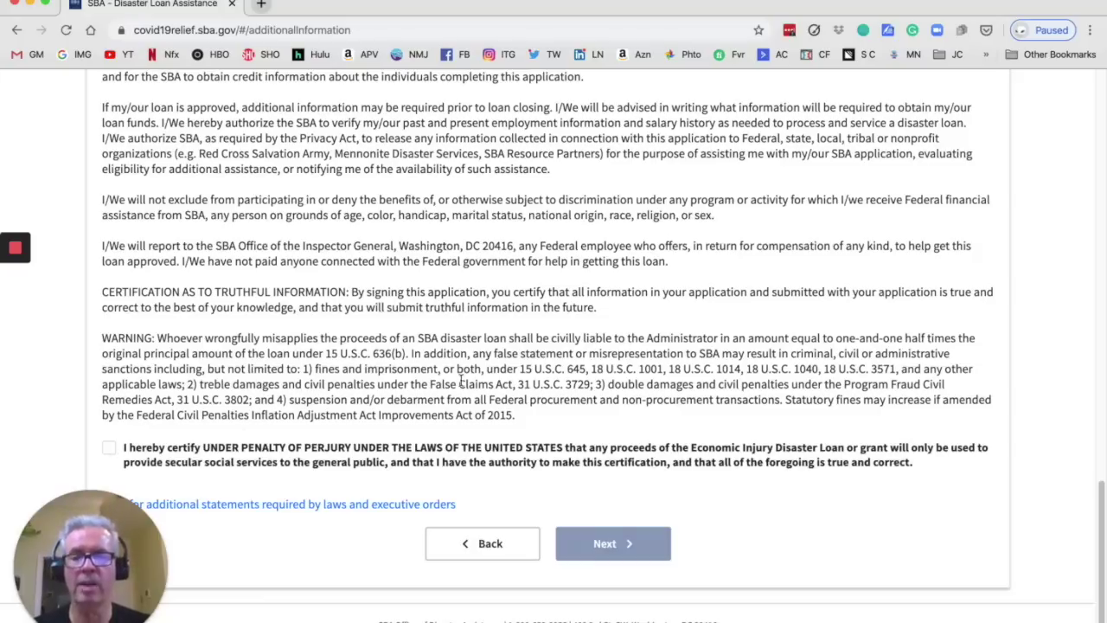
# Submit the application from the summary page and capture a screenshot of the confirmation page with the application number
pyautogui.scroll(5, 460, 380)
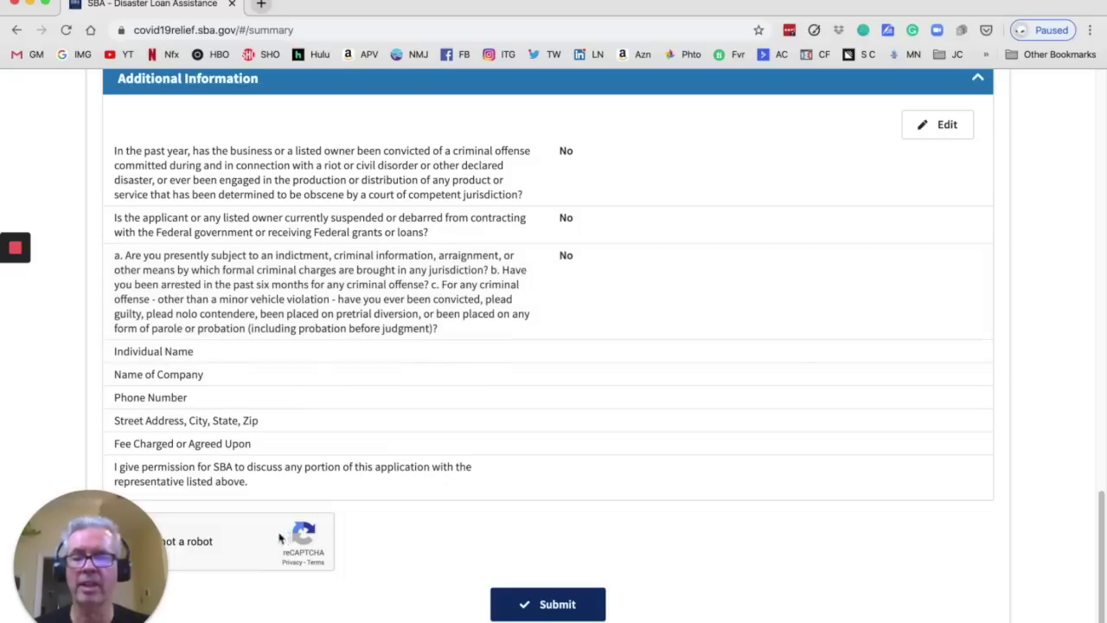
pyautogui.click(545, 604)
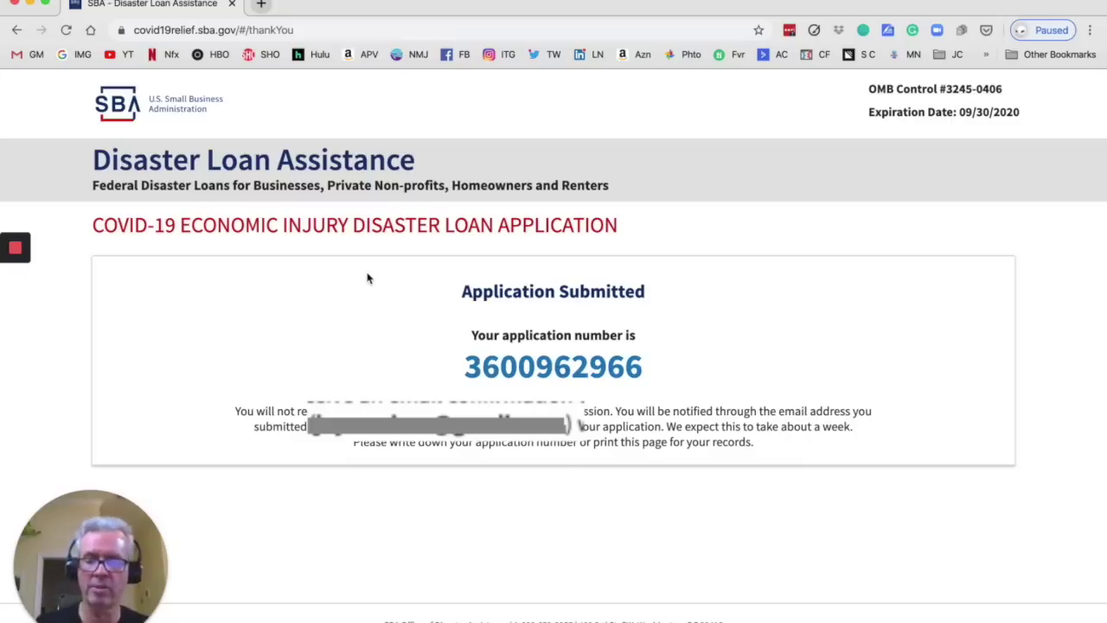
pyautogui.press('super+shift+4')
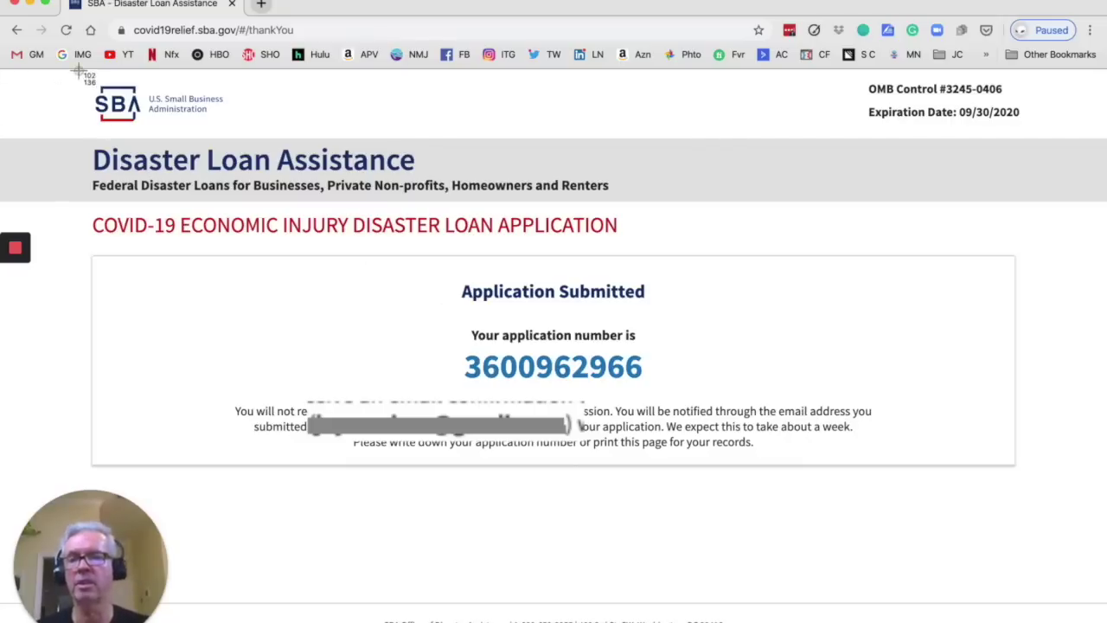
pyautogui.moveTo(79, 71); pyautogui.dragTo(1066, 615)
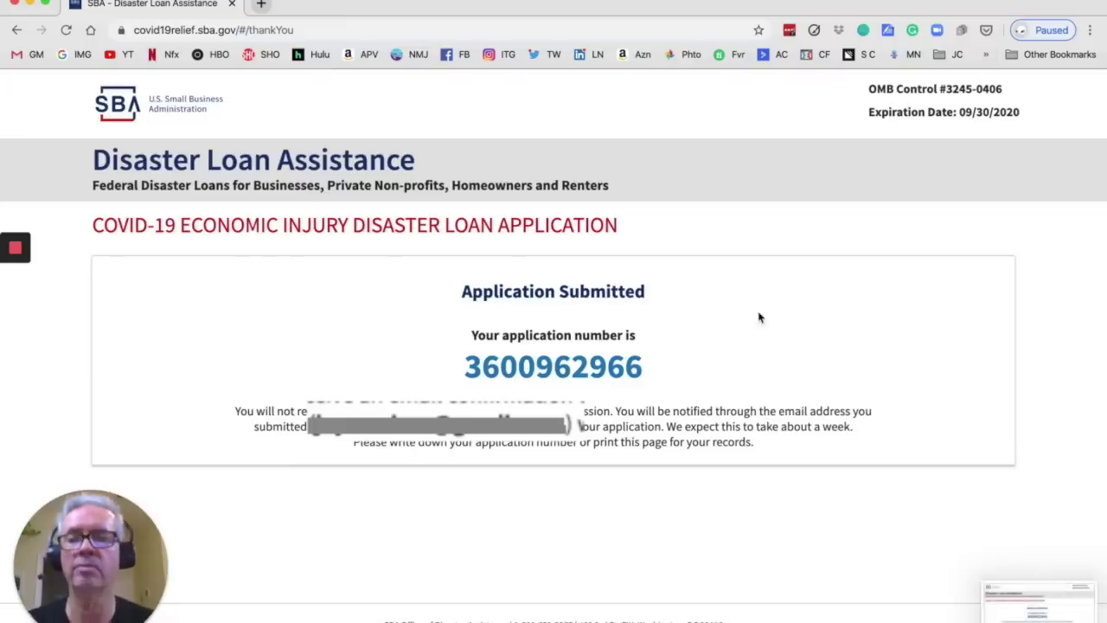